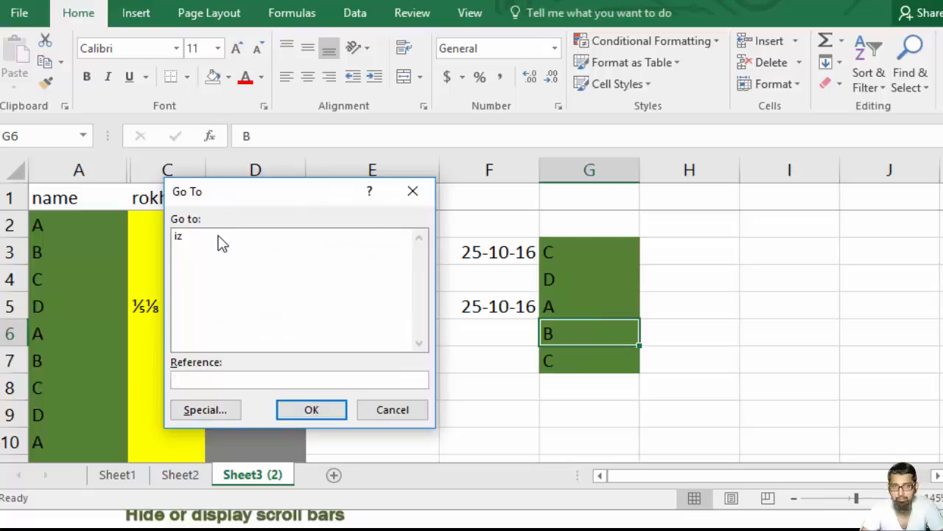
- Use Go To to jump to the named range iz, and select cell G6 again
{"action": "left_click", "coordinate": [220, 237]}
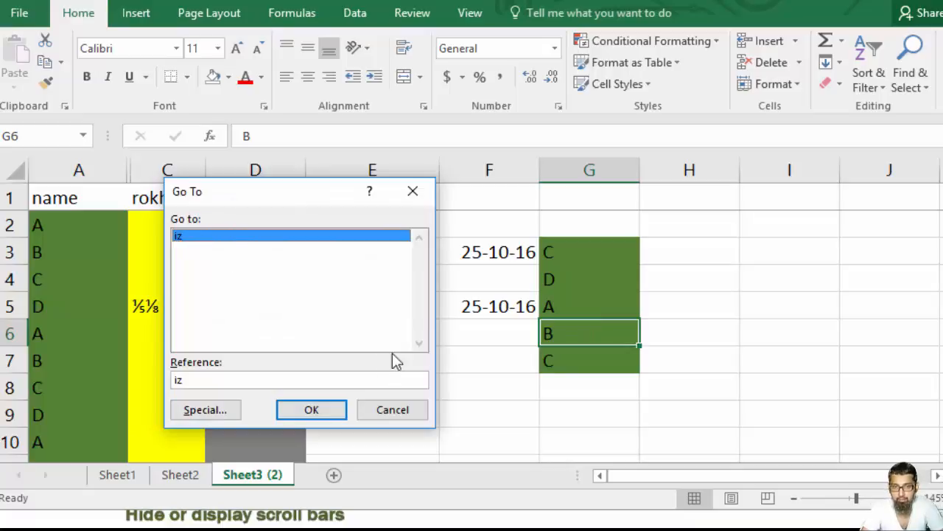
{"action": "left_click", "coordinate": [331, 411]}
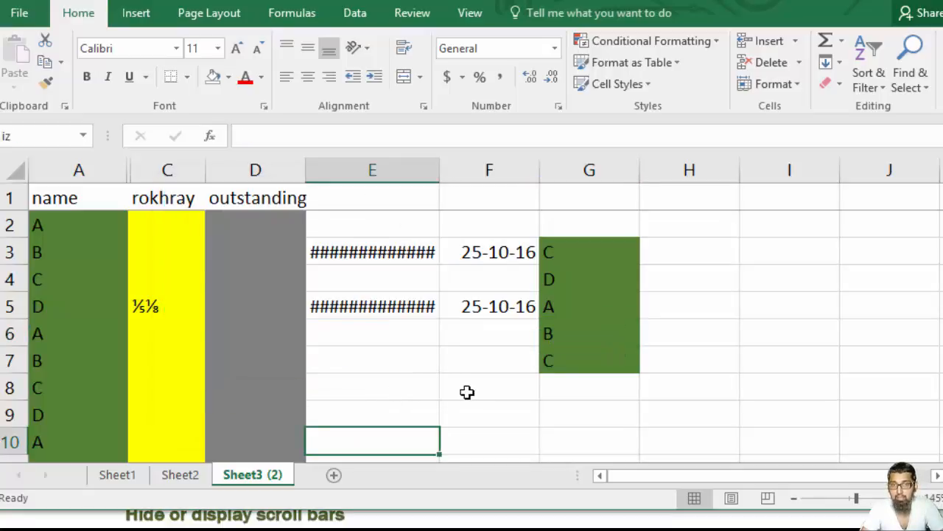
{"action": "left_click", "coordinate": [558, 323]}
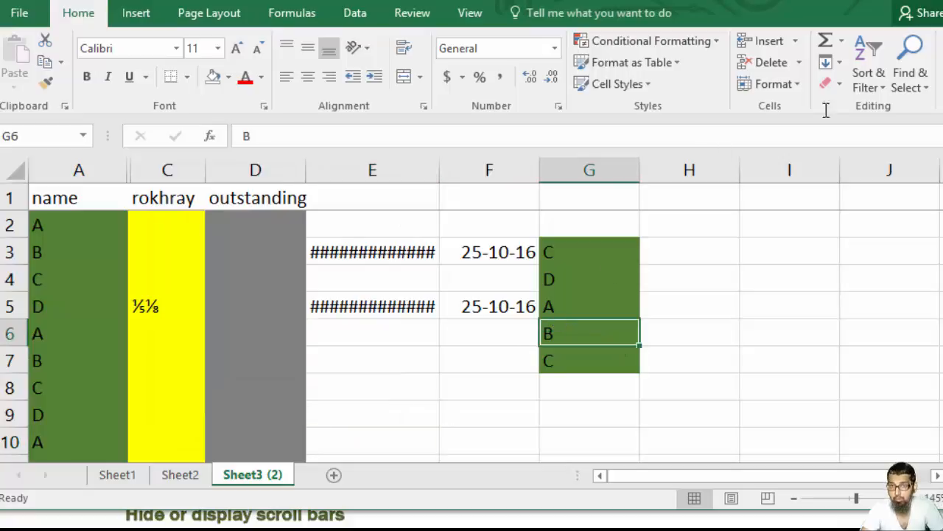
- Use Go To Special with the Comments option on Sheet3 (2)
{"action": "left_click", "coordinate": [905, 70]}
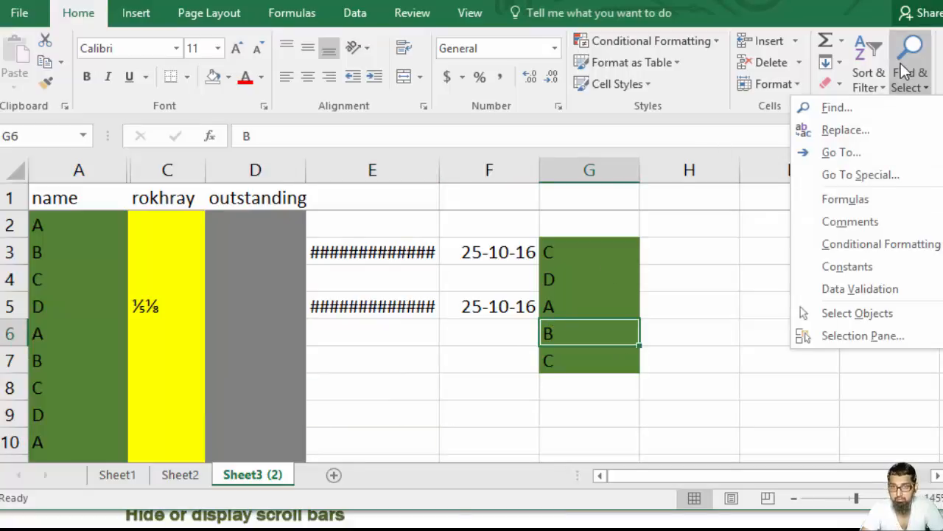
{"action": "left_click", "coordinate": [616, 256]}
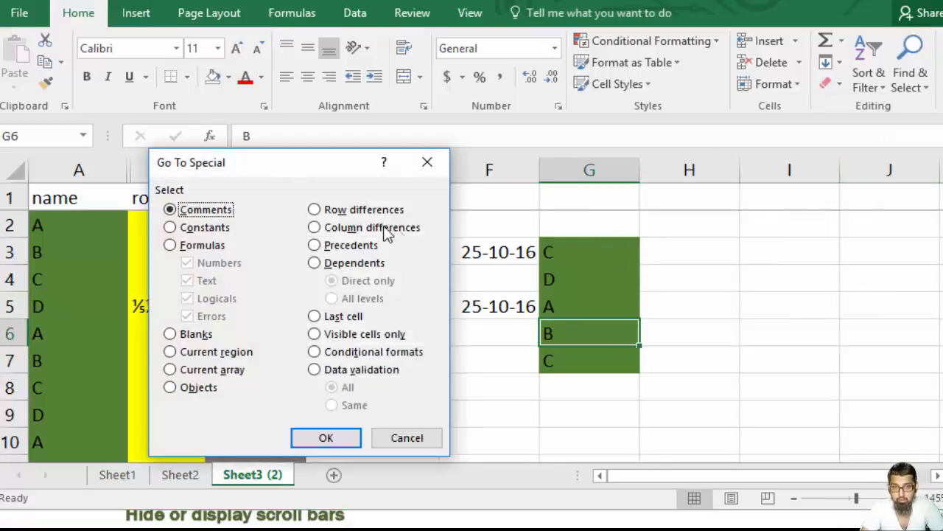
{"action": "left_click", "coordinate": [326, 435]}
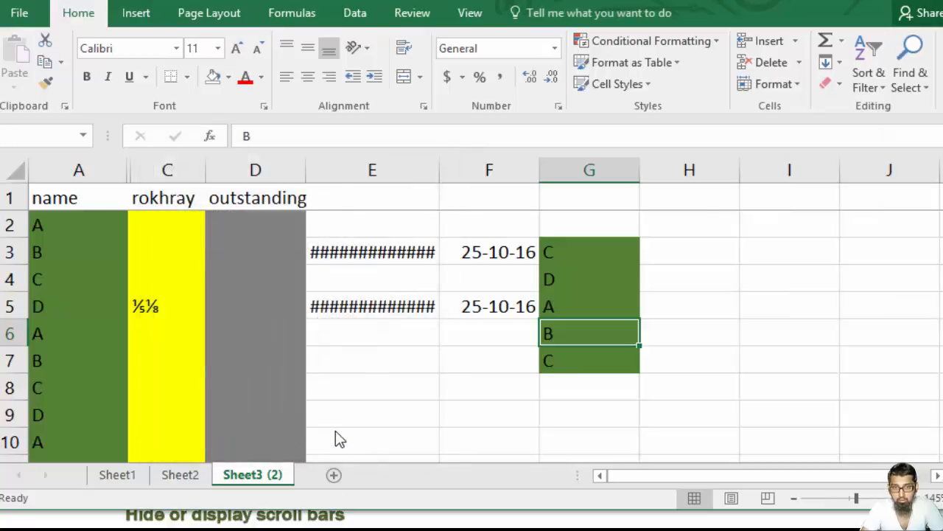
{"action": "left_click", "coordinate": [501, 269]}
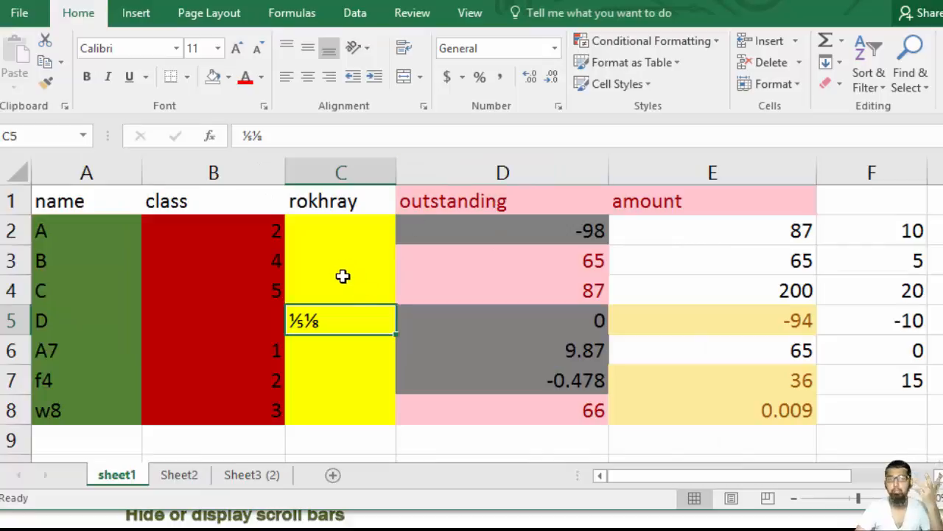
- Select B3:D6 on sheet1 and use Go To to jump to cell G6 on Sheet3 (2)
{"action": "left_click_drag", "start_coordinate": [182, 271], "coordinate": [483, 350]}
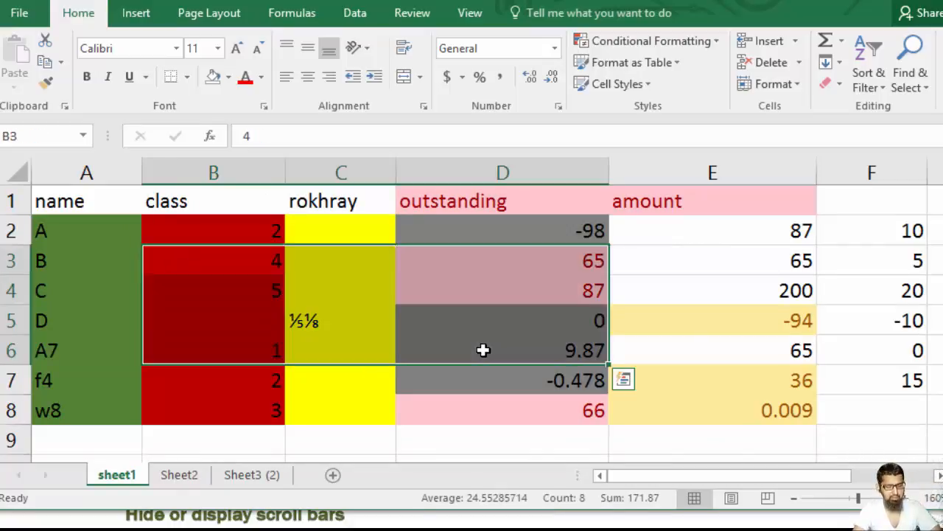
{"action": "key", "text": "F5"}
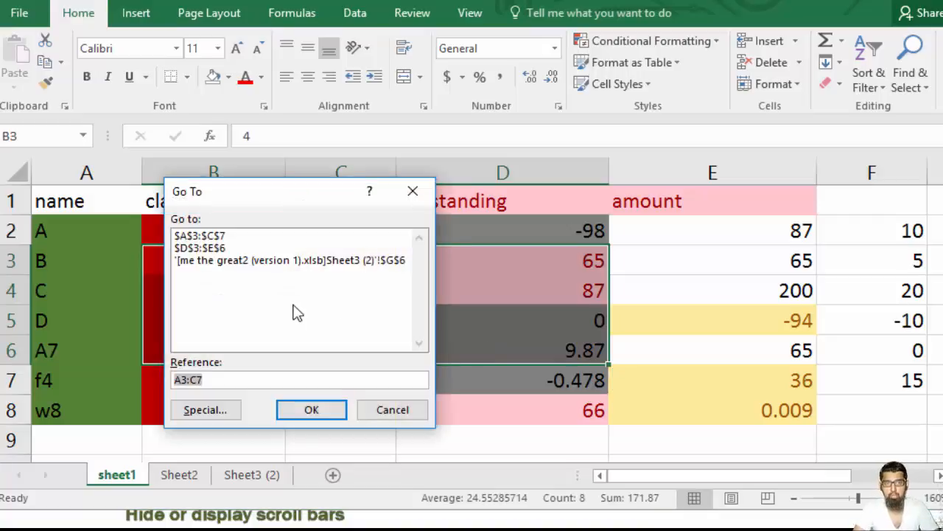
{"action": "left_click", "coordinate": [259, 261]}
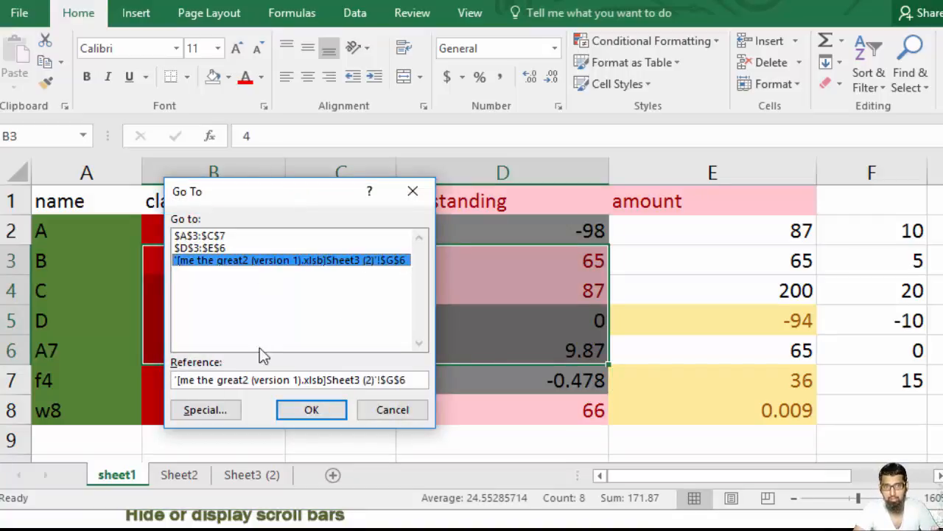
{"action": "left_click", "coordinate": [244, 248]}
{"action": "left_click", "coordinate": [237, 235]}
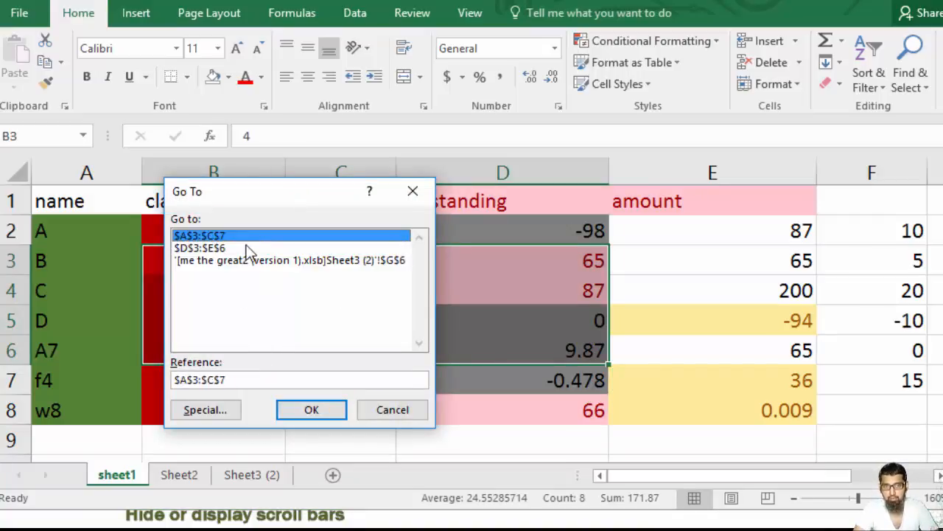
{"action": "left_click", "coordinate": [247, 249]}
{"action": "left_click", "coordinate": [258, 262]}
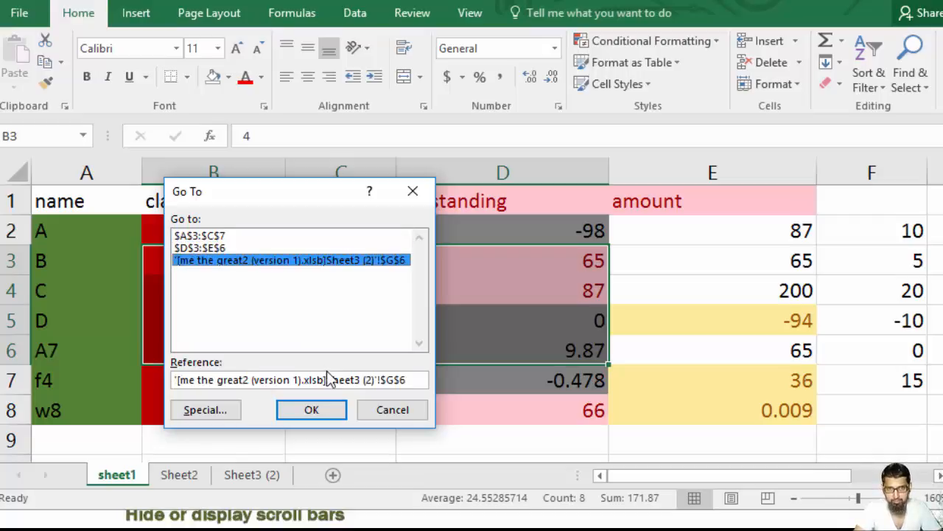
{"action": "left_click", "coordinate": [319, 411]}
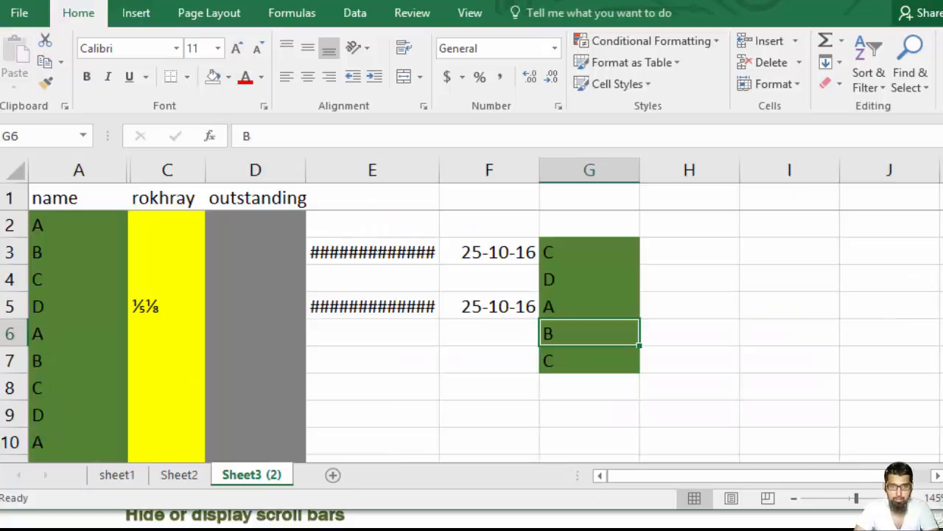
- Switch to the course document, highlight the heading "Hide or display scroll bars" and review the instructions under it
{"action": "left_click", "coordinate": [346, 523]}
{"action": "scroll", "coordinate": [444, 279], "scroll_direction": "down", "scroll_amount": 5}
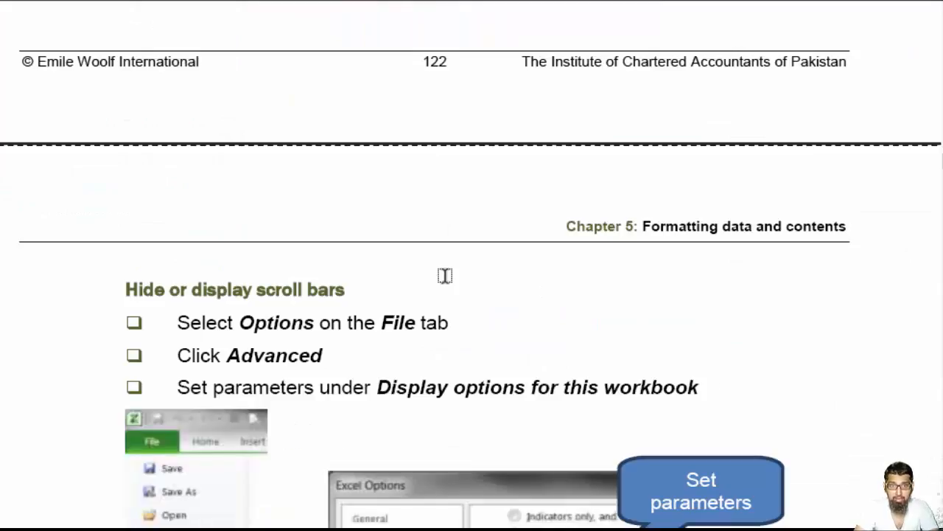
{"action": "scroll", "coordinate": [445, 276], "scroll_direction": "down", "scroll_amount": 3}
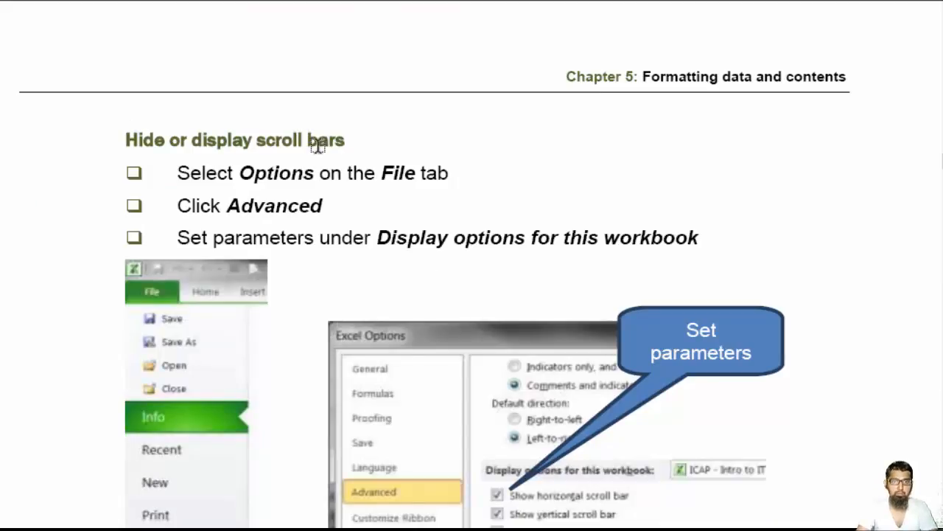
{"action": "left_click_drag", "start_coordinate": [124, 137], "coordinate": [353, 142]}
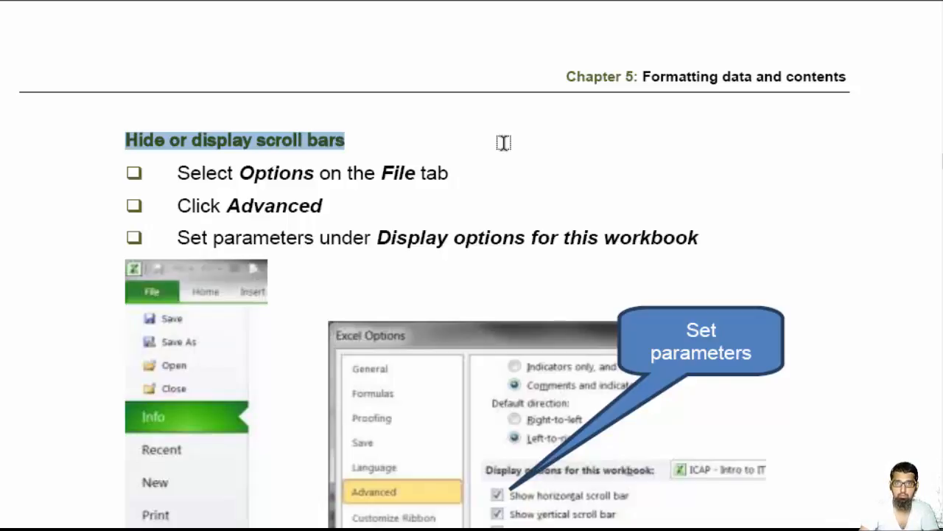
{"action": "scroll", "coordinate": [630, 84], "scroll_direction": "down", "scroll_amount": 1}
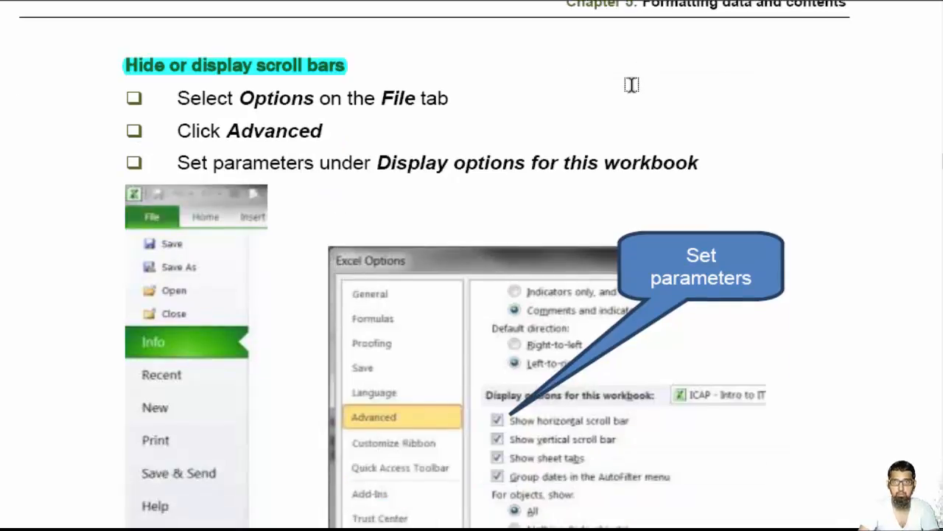
{"action": "scroll", "coordinate": [629, 84], "scroll_direction": "down", "scroll_amount": 2}
{"action": "scroll", "coordinate": [428, 112], "scroll_direction": "up", "scroll_amount": 1}
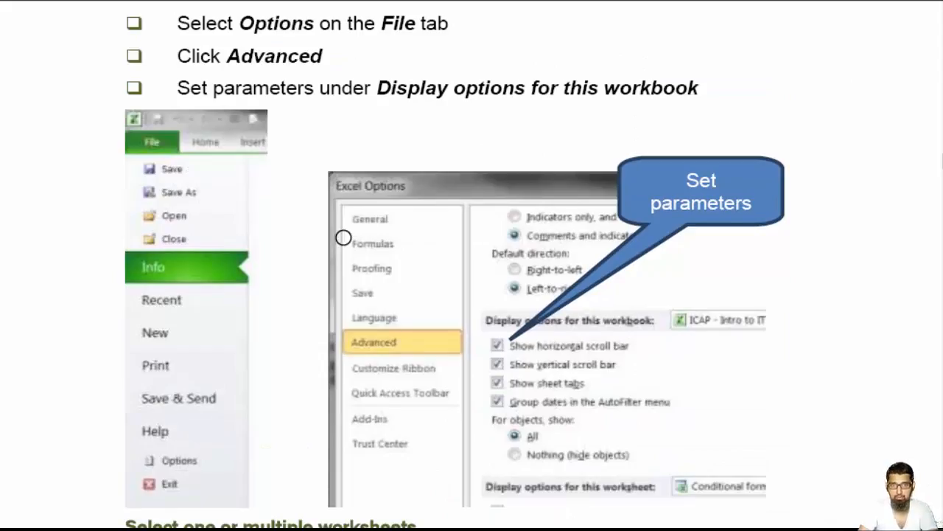
{"action": "scroll", "coordinate": [343, 237], "scroll_direction": "down", "scroll_amount": 2}
{"action": "scroll", "coordinate": [472, 269], "scroll_direction": "up", "scroll_amount": 2}
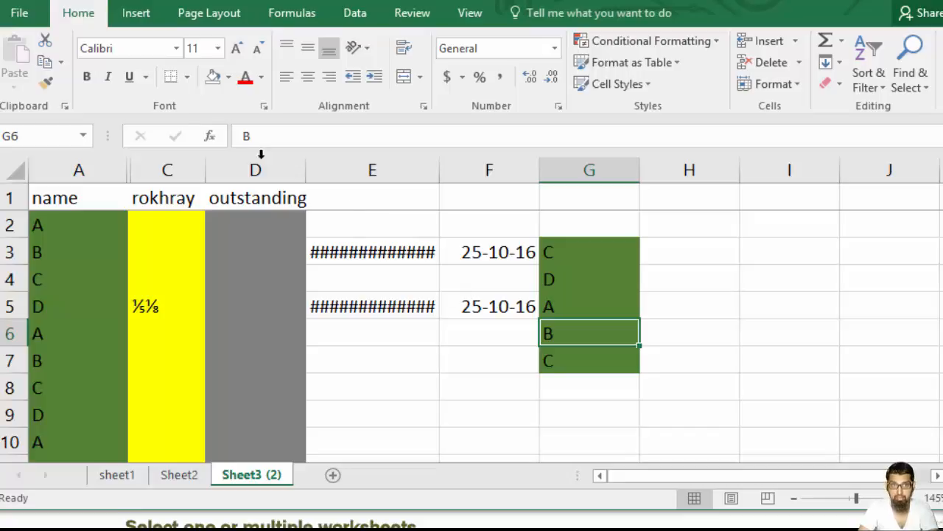
- Return to the Excel workbook and scroll sheet1 horizontally to bring columns C onward into view
{"action": "left_click", "coordinate": [35, 16]}
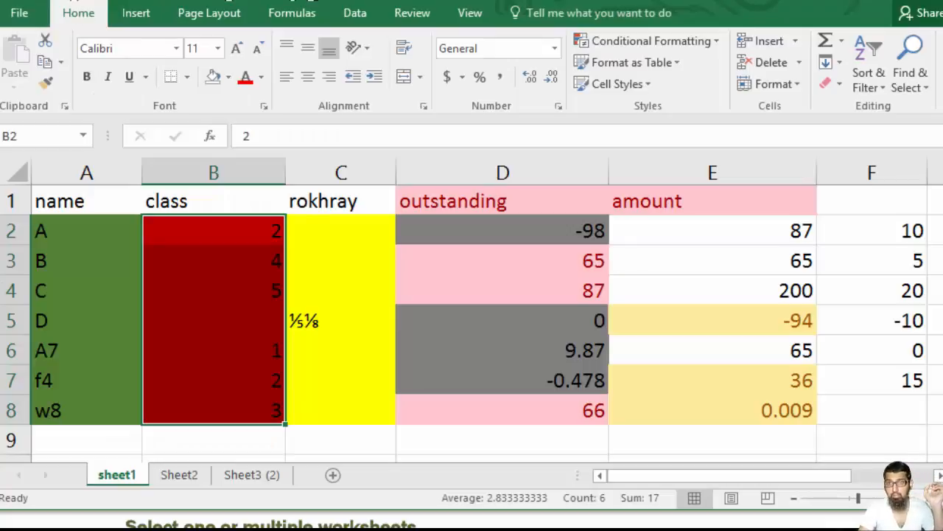
{"action": "mouse_move", "coordinate": [942, 223]}
{"action": "left_mouse_down"}
{"action": "mouse_move", "coordinate": [942, 244]}
{"action": "mouse_move", "coordinate": [942, 223]}
{"action": "left_mouse_up"}
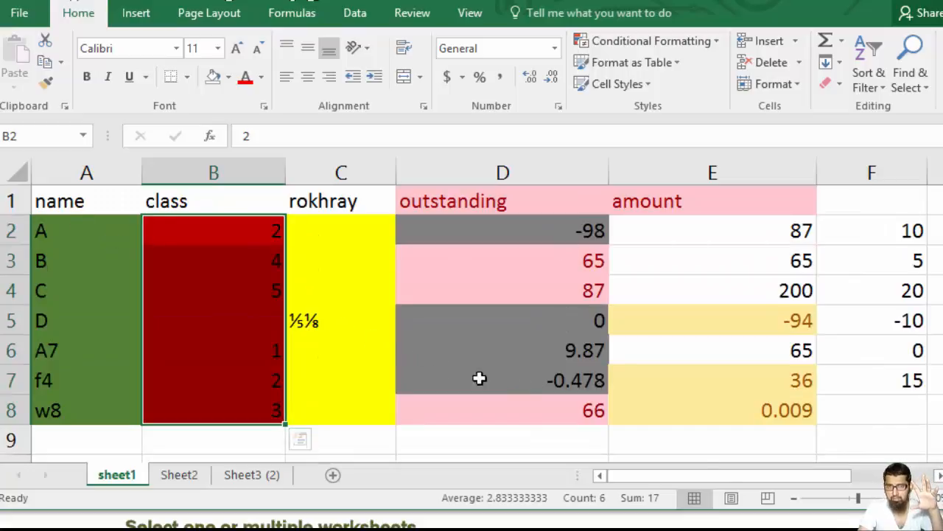
{"action": "left_click_drag", "start_coordinate": [723, 475], "coordinate": [760, 476]}
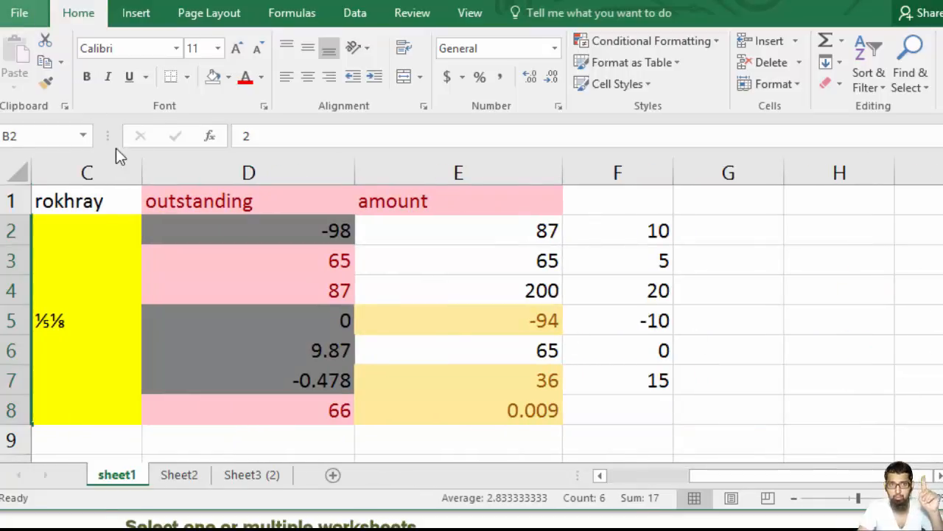
- Hide the horizontal and vertical scroll bars for this workbook in the Advanced Excel options
{"action": "left_click", "coordinate": [19, 12]}
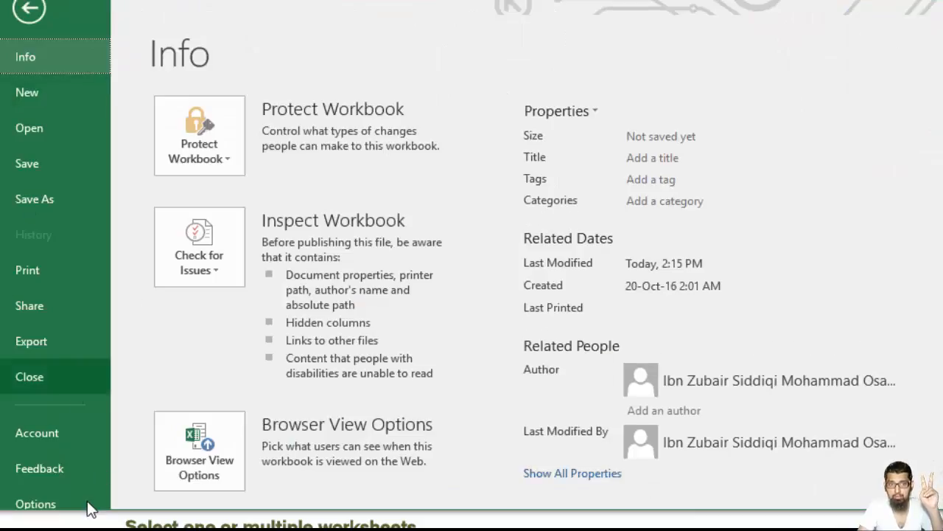
{"action": "key", "text": "Escape"}
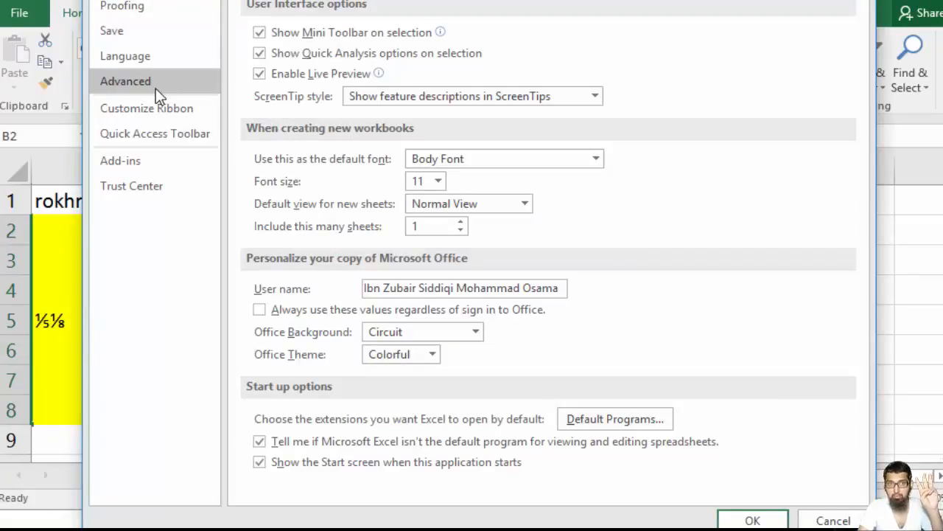
{"action": "left_click", "coordinate": [155, 88]}
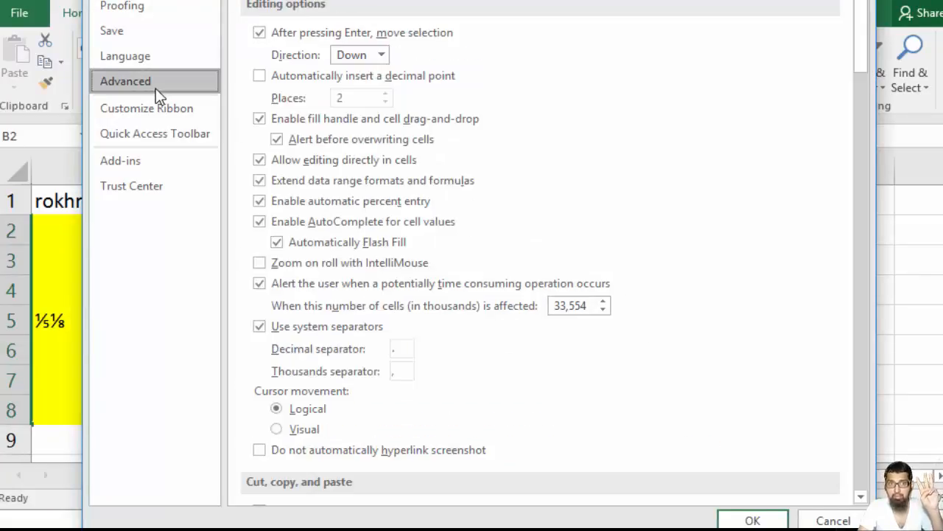
{"action": "scroll", "coordinate": [464, 236], "scroll_direction": "down", "scroll_amount": 5}
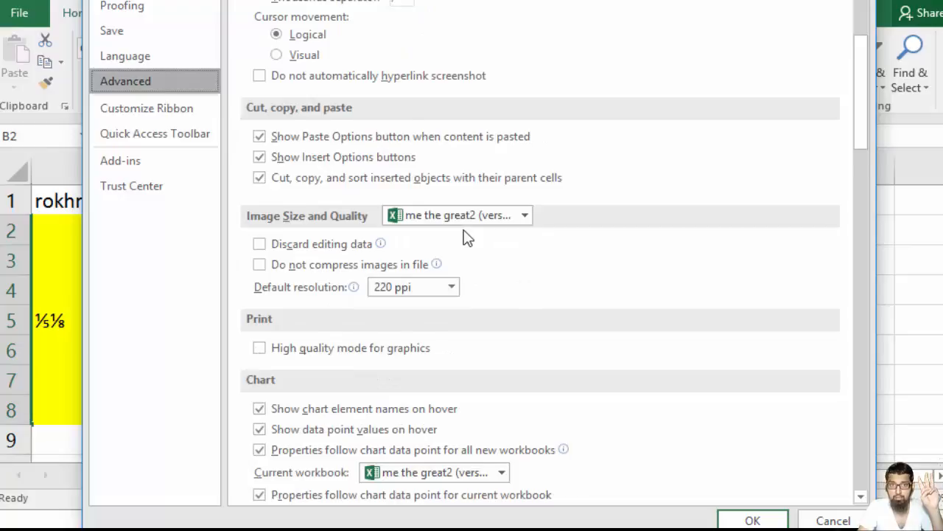
{"action": "scroll", "coordinate": [413, 241], "scroll_direction": "down", "scroll_amount": 3}
{"action": "scroll", "coordinate": [361, 325], "scroll_direction": "down", "scroll_amount": 2}
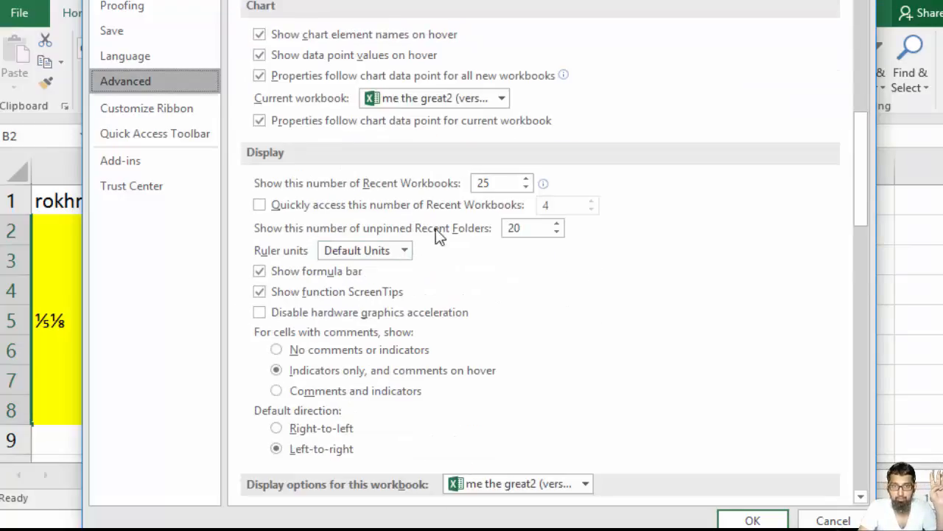
{"action": "scroll", "coordinate": [440, 234], "scroll_direction": "down", "scroll_amount": 2}
{"action": "scroll", "coordinate": [440, 235], "scroll_direction": "down", "scroll_amount": 1}
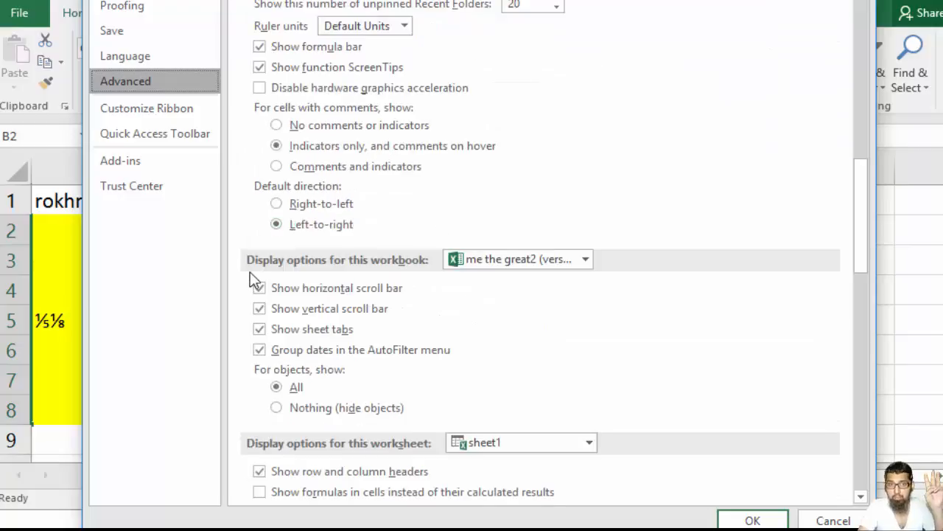
{"action": "left_click", "coordinate": [254, 292]}
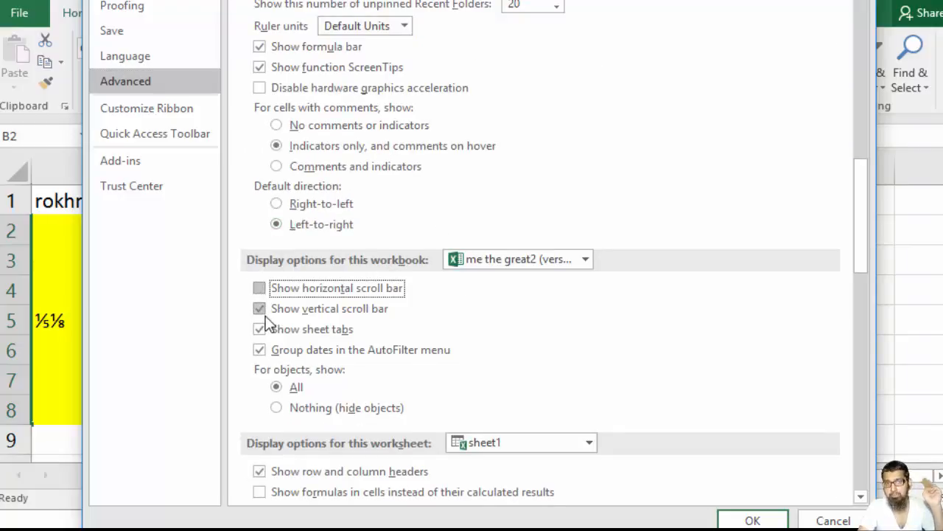
{"action": "left_click", "coordinate": [266, 314]}
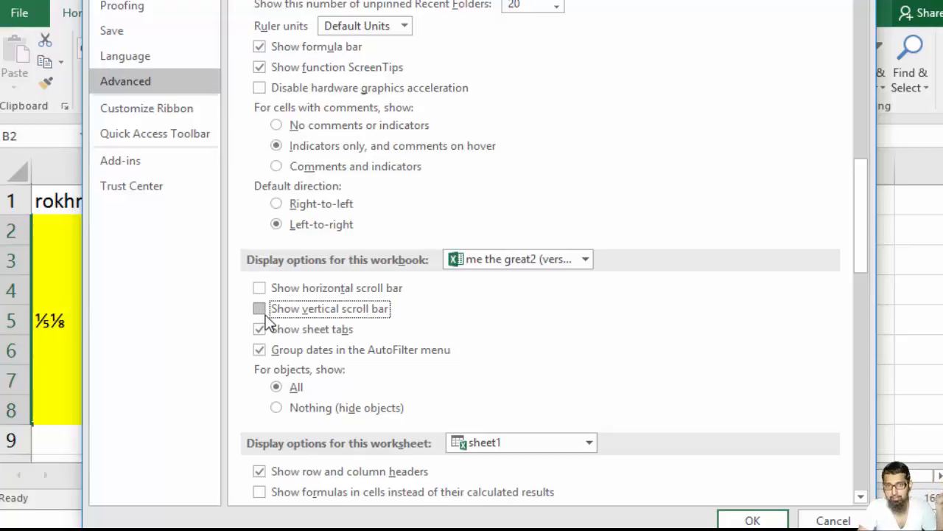
{"action": "left_click", "coordinate": [752, 521]}
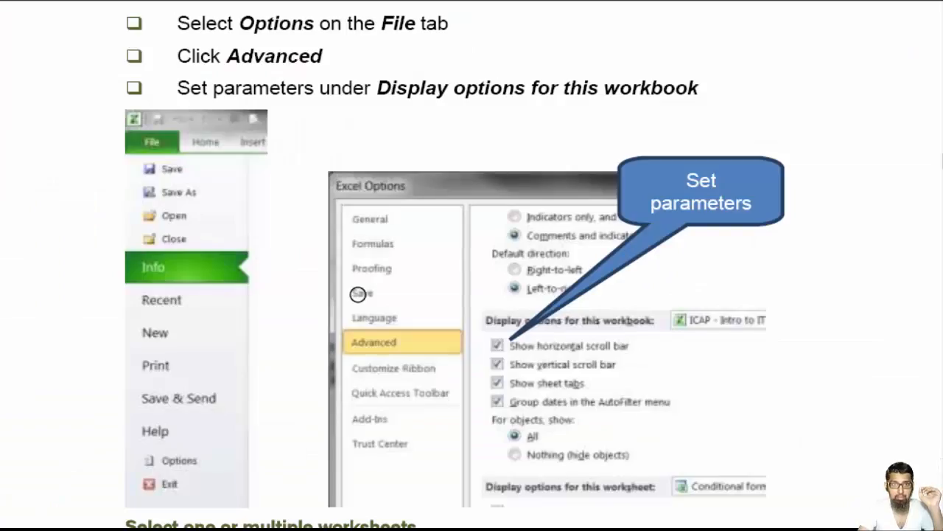
- Read on in the course document past the scroll bar instructions to the section on selecting one or multiple worksheets
{"action": "scroll", "coordinate": [388, 293], "scroll_direction": "down", "scroll_amount": 2}
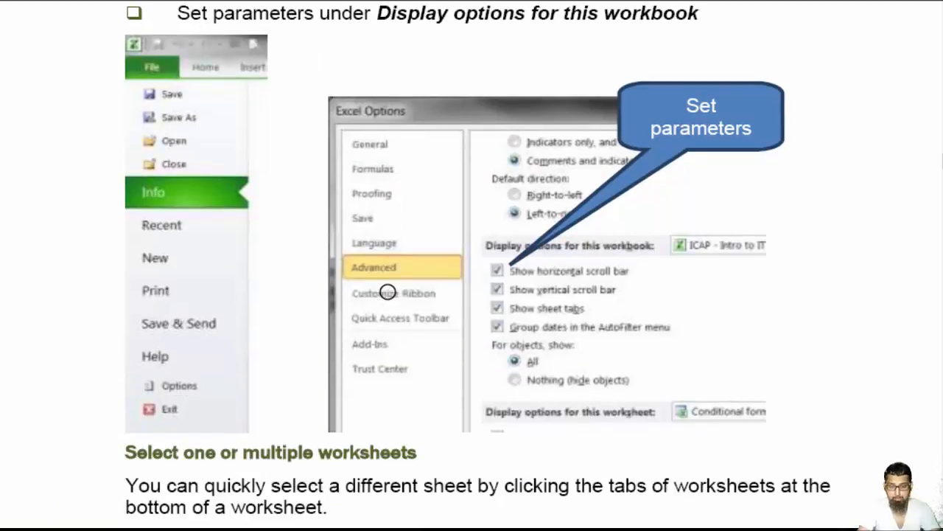
{"action": "scroll", "coordinate": [388, 293], "scroll_direction": "up", "scroll_amount": 4}
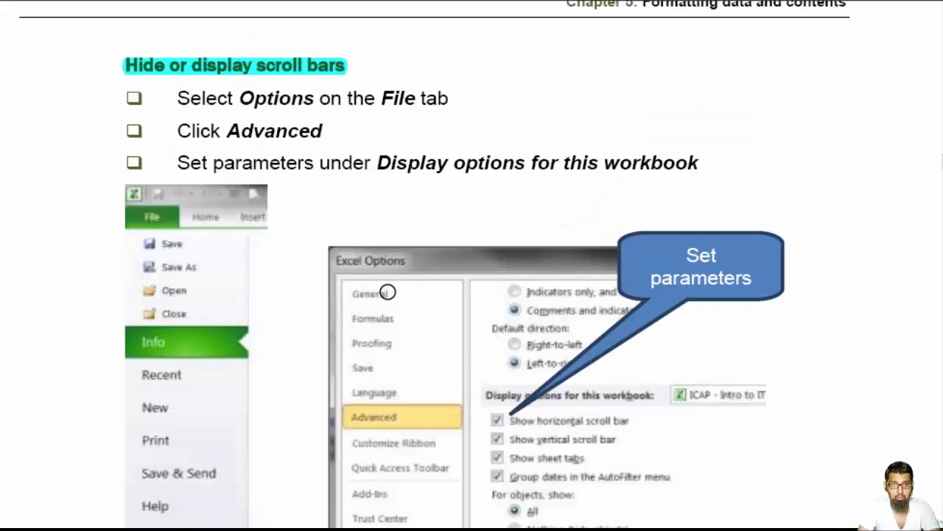
{"action": "scroll", "coordinate": [389, 293], "scroll_direction": "down", "scroll_amount": 14}
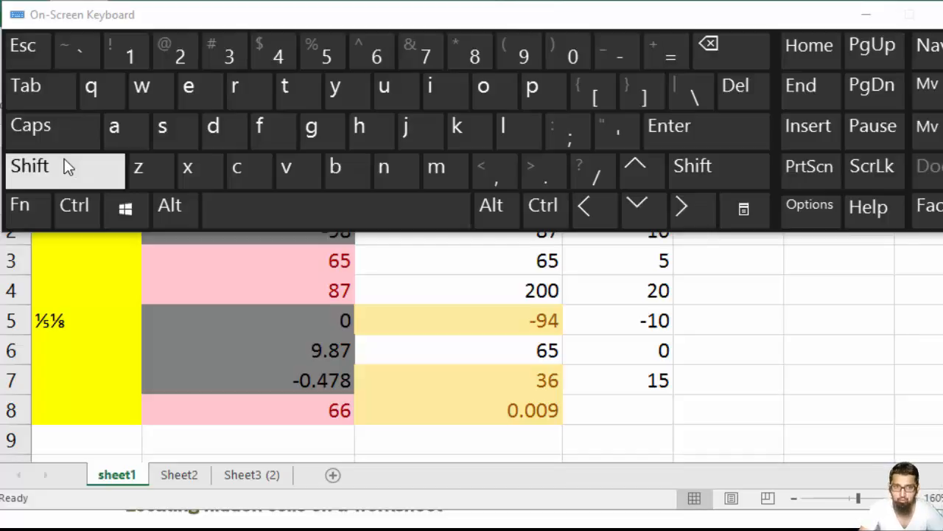
- Group the adjacent worksheets from sheet1 through Sheet3 (2) by selecting them as one range
{"action": "left_click", "coordinate": [109, 473]}
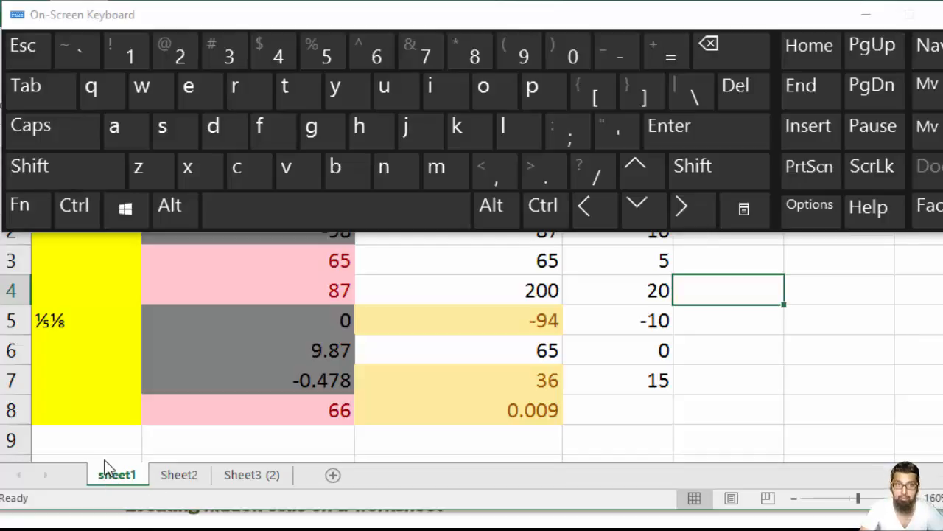
{"action": "left_click", "coordinate": [66, 171]}
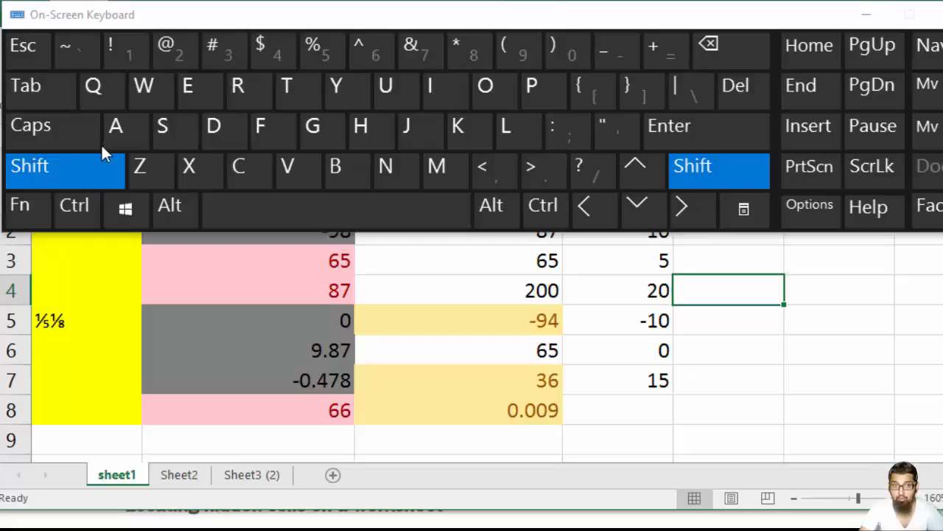
{"action": "left_click", "coordinate": [260, 477], "text": "shift"}
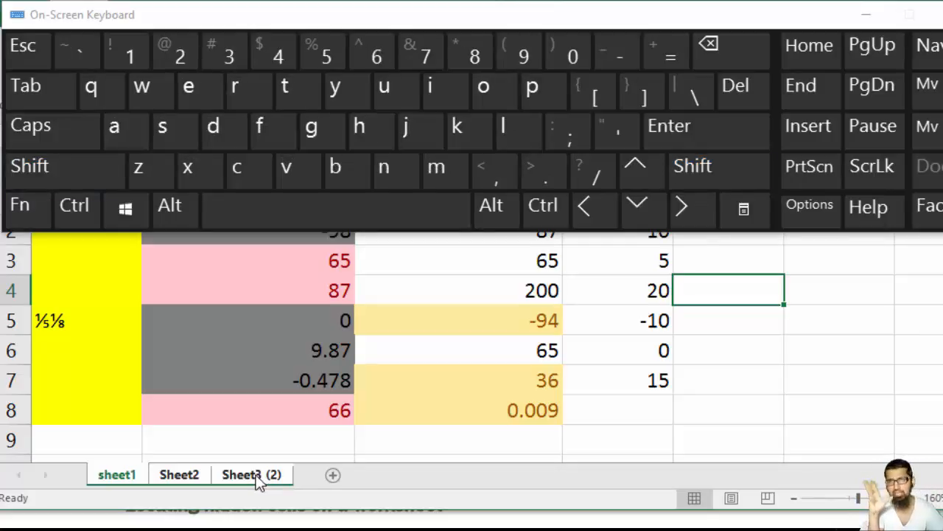
{"action": "key", "text": "shift"}
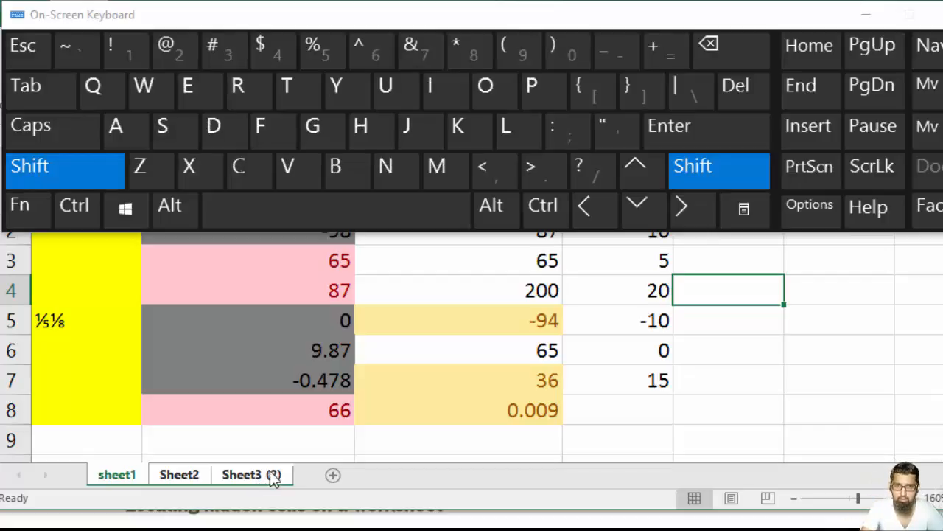
- Group only the non-adjacent worksheets Sheet3 (2) and sheet1, and hide the selection
{"action": "left_click", "coordinate": [215, 476]}
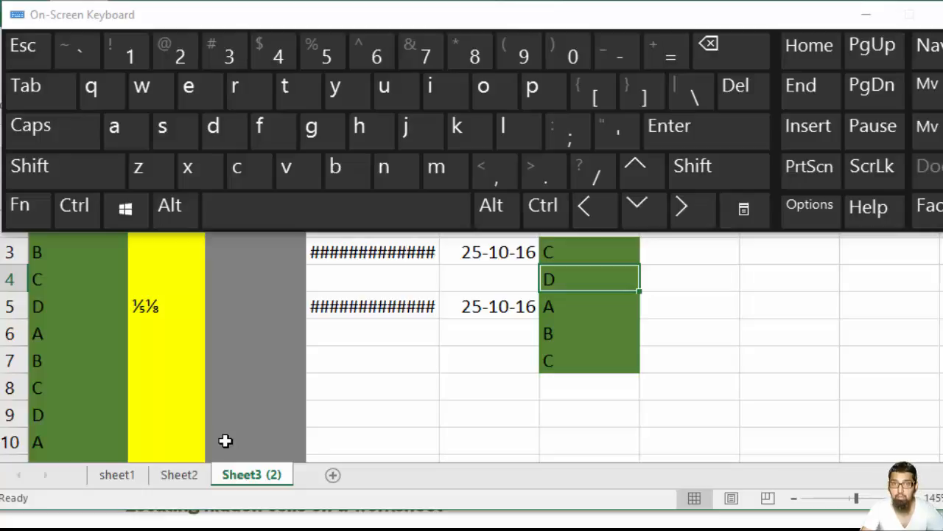
{"action": "key", "text": "ctrl"}
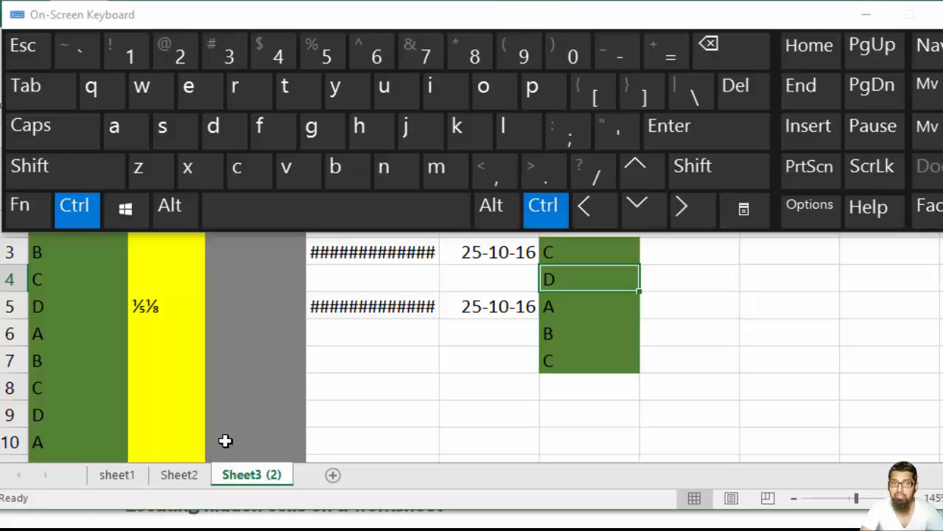
{"action": "left_click", "coordinate": [126, 480], "text": "ctrl"}
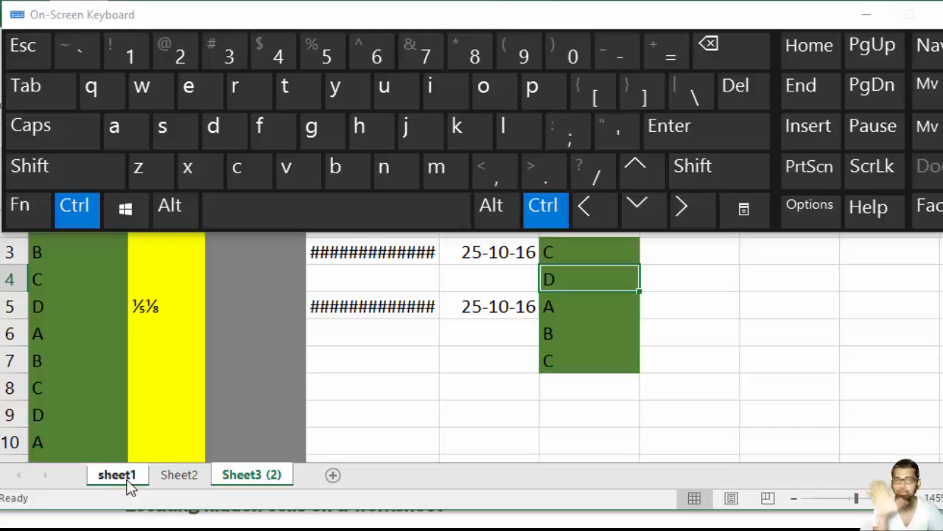
{"action": "left_click", "coordinate": [127, 481], "text": "ctrl"}
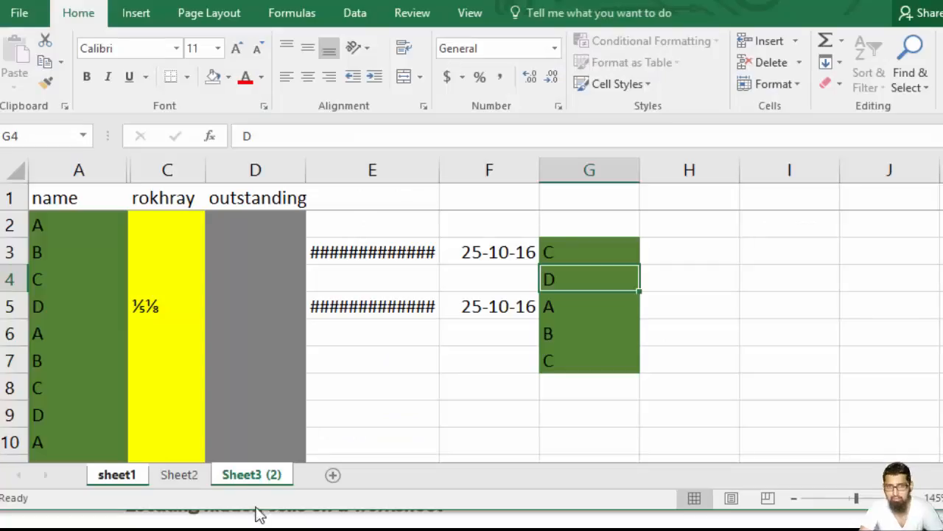
{"action": "right_click", "coordinate": [240, 483]}
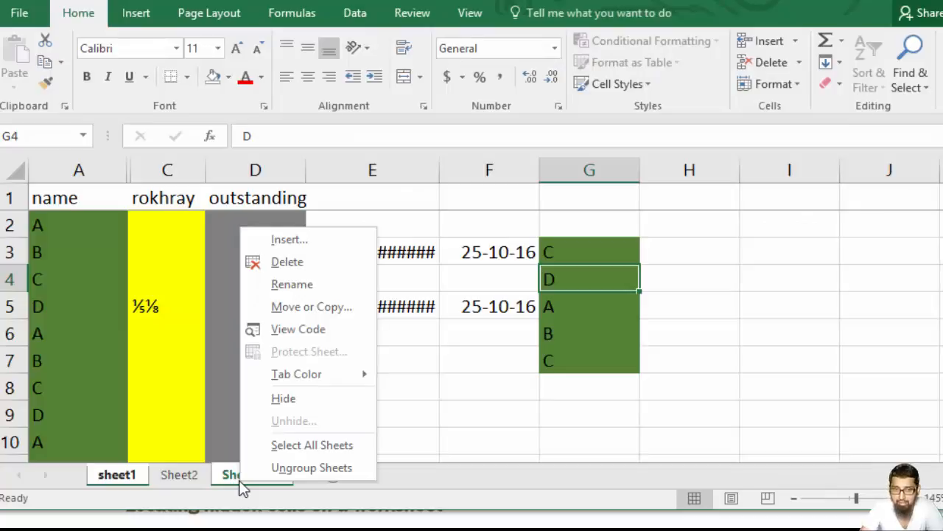
{"action": "left_click", "coordinate": [300, 398]}
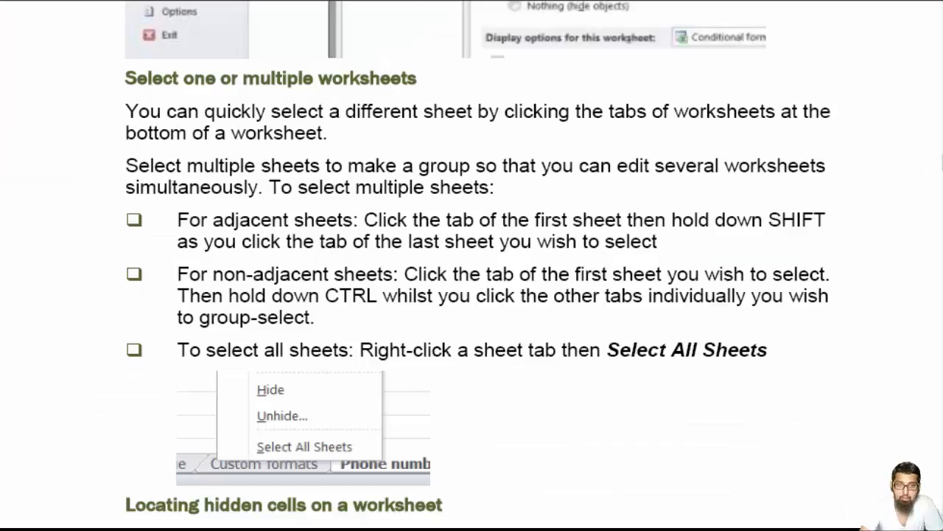
- Review the document's hidden cells instructions, then return to Excel and select Visible cells only on Sheet2 with Go To Special
{"action": "scroll", "coordinate": [432, 332], "scroll_direction": "down", "scroll_amount": 5}
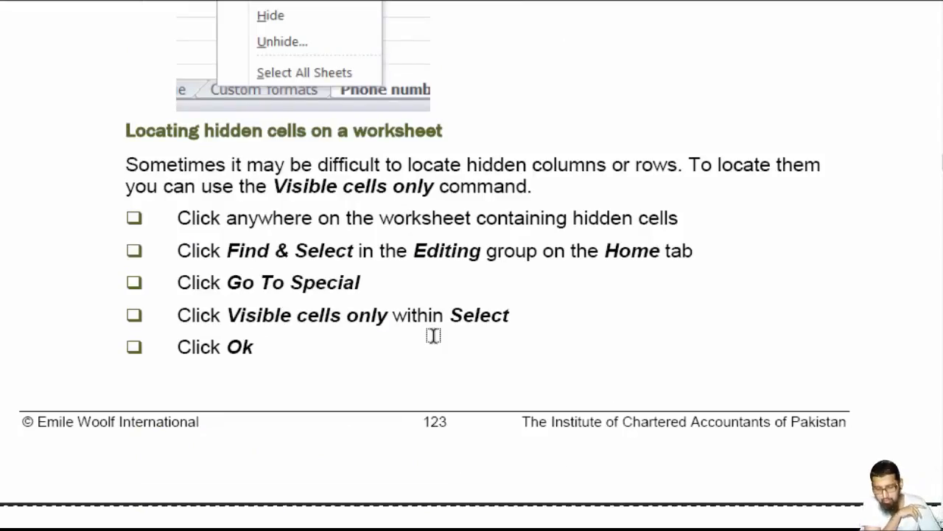
{"action": "key", "text": "alt+Tab"}
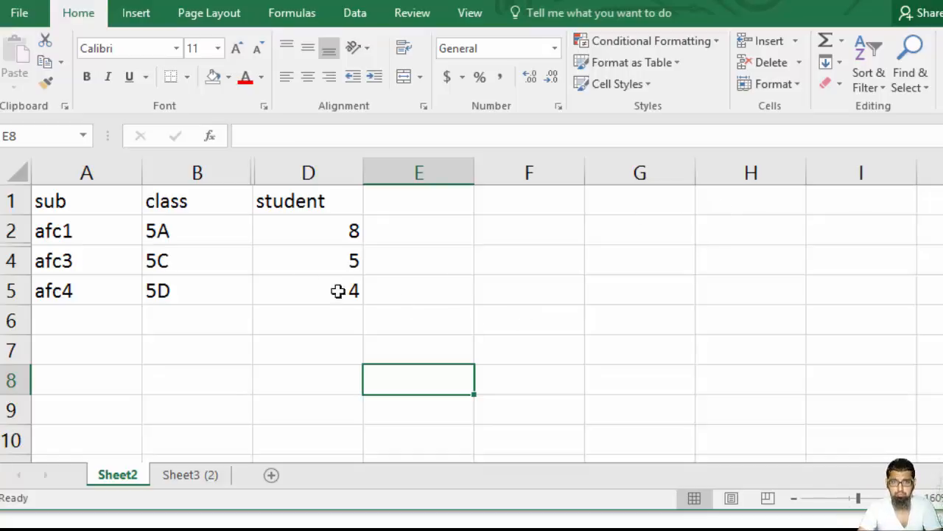
{"action": "left_click", "coordinate": [82, 201]}
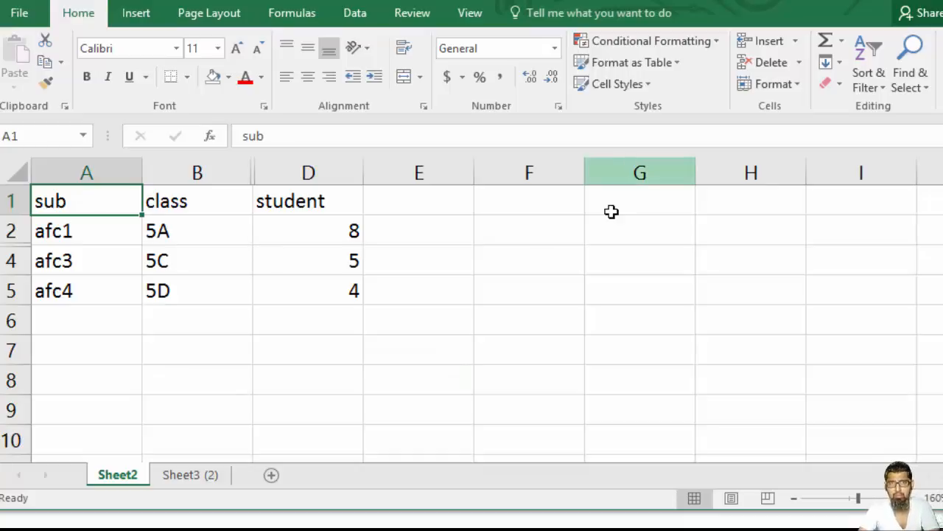
{"action": "left_click", "coordinate": [916, 72]}
{"action": "left_click", "coordinate": [918, 177]}
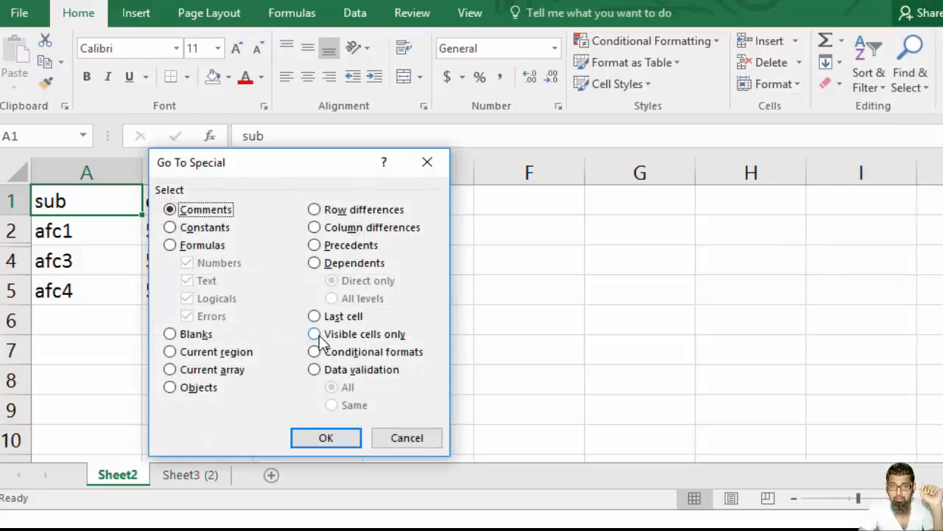
{"action": "left_click", "coordinate": [316, 335]}
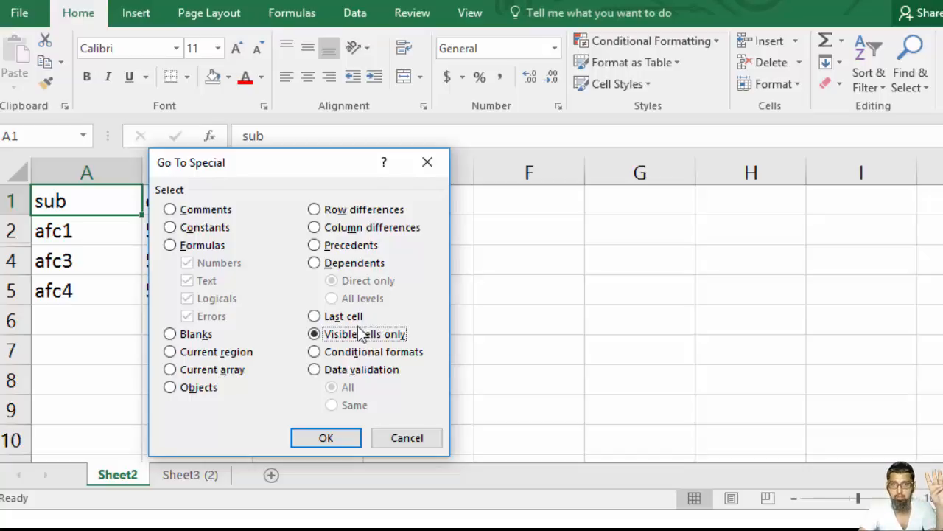
{"action": "left_click", "coordinate": [338, 442]}
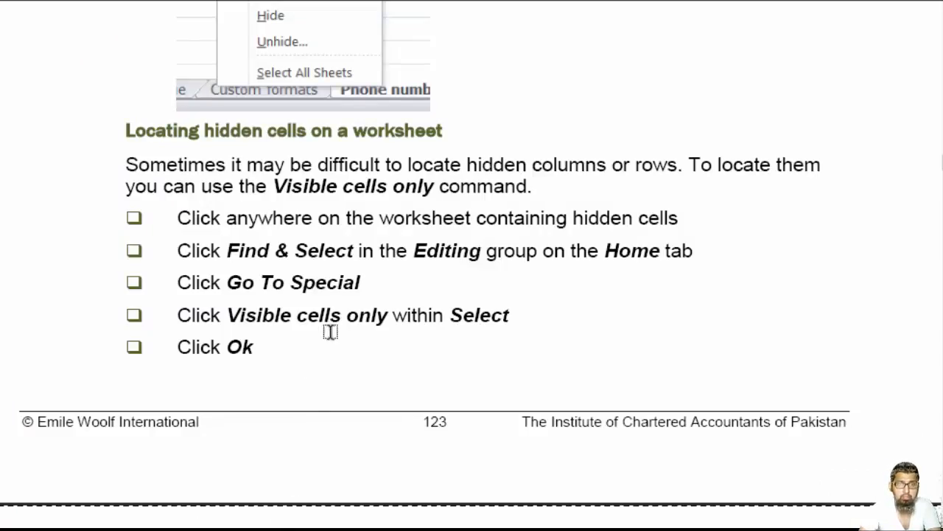
- Read on in the course document past identifying hidden rows and columns to the section on changing font or font size
{"action": "scroll", "coordinate": [383, 293], "scroll_direction": "down", "scroll_amount": 4}
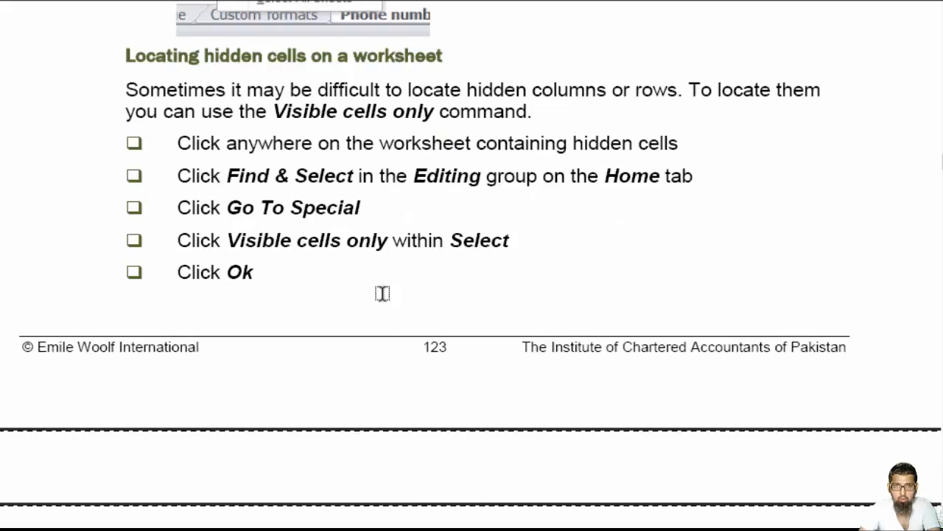
{"action": "scroll", "coordinate": [383, 293], "scroll_direction": "down", "scroll_amount": 3}
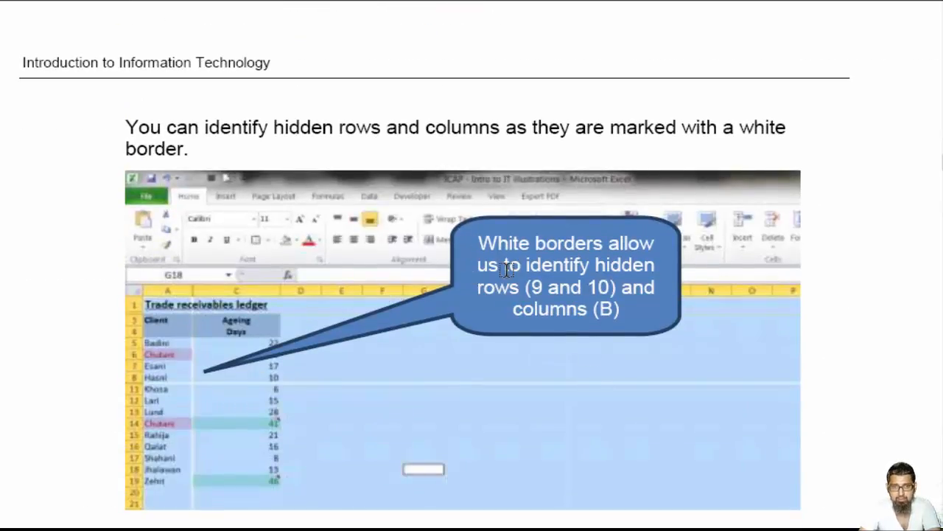
{"action": "scroll", "coordinate": [465, 296], "scroll_direction": "down", "scroll_amount": 2}
{"action": "scroll", "coordinate": [465, 294], "scroll_direction": "down", "scroll_amount": 5}
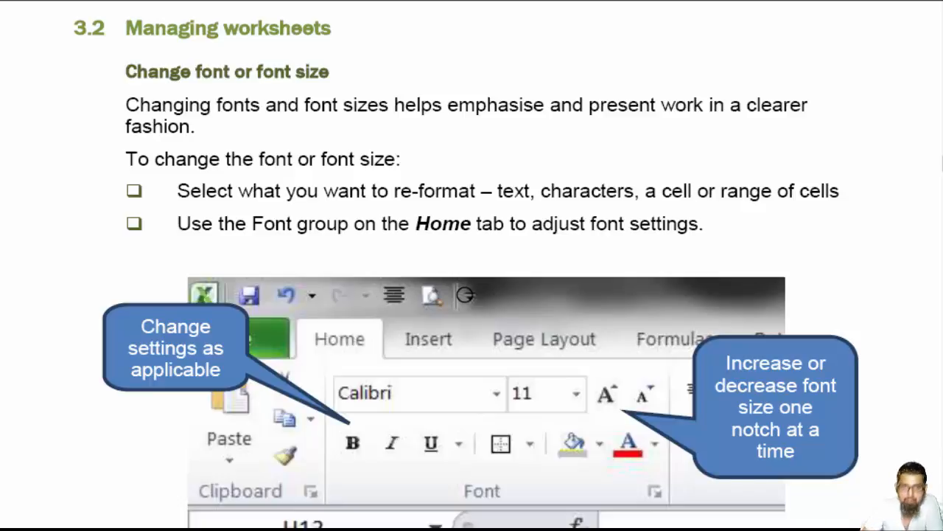
{"action": "scroll", "coordinate": [511, 465], "scroll_direction": "down", "scroll_amount": 2}
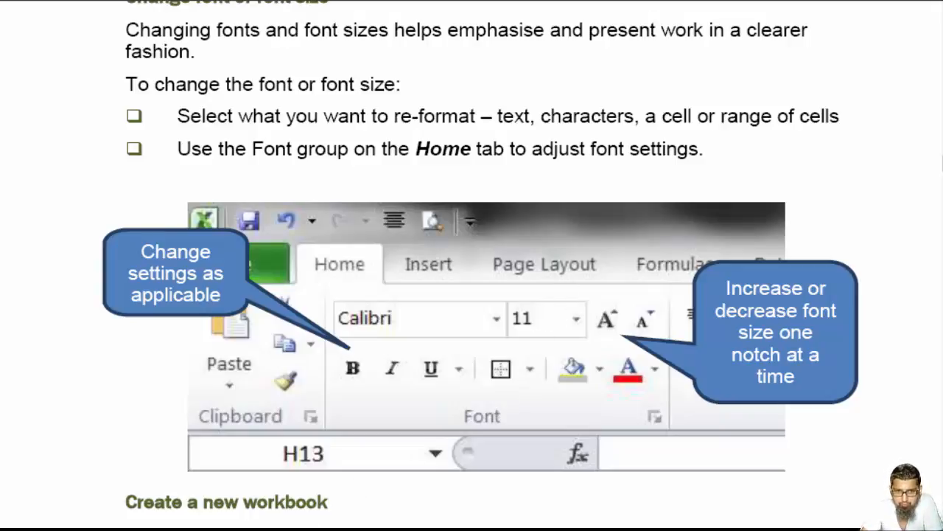
- Return to Excel, enlarge the font of cell B4 on Sheet2 to 18 and make it bold
{"action": "left_click", "coordinate": [306, 524]}
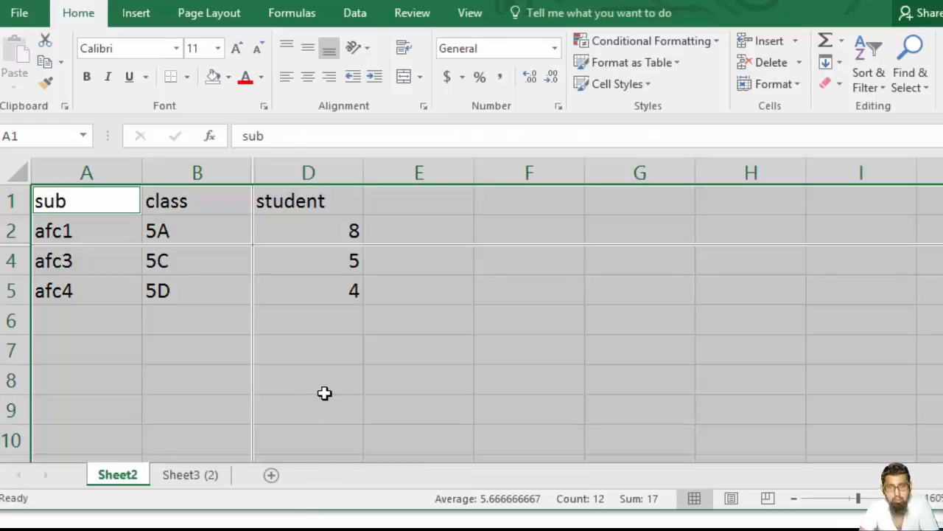
{"action": "left_click", "coordinate": [465, 359]}
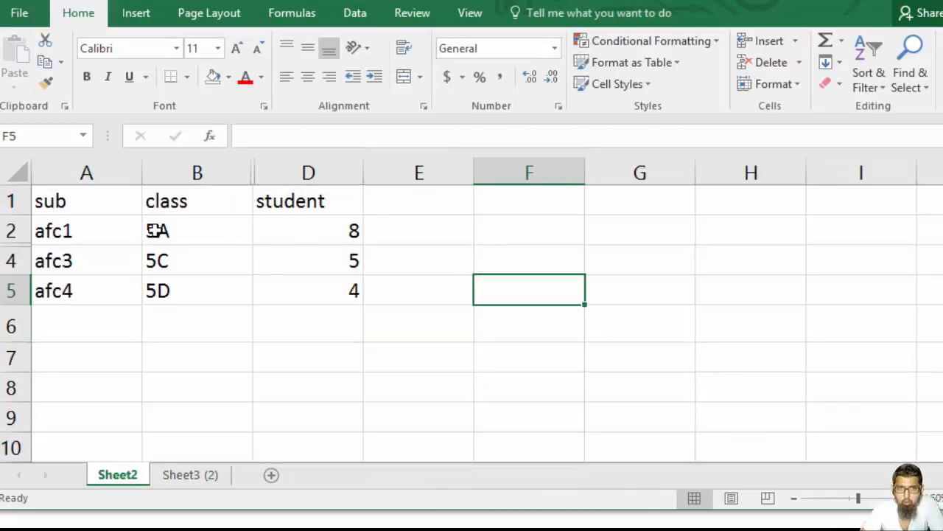
{"action": "left_click", "coordinate": [154, 230]}
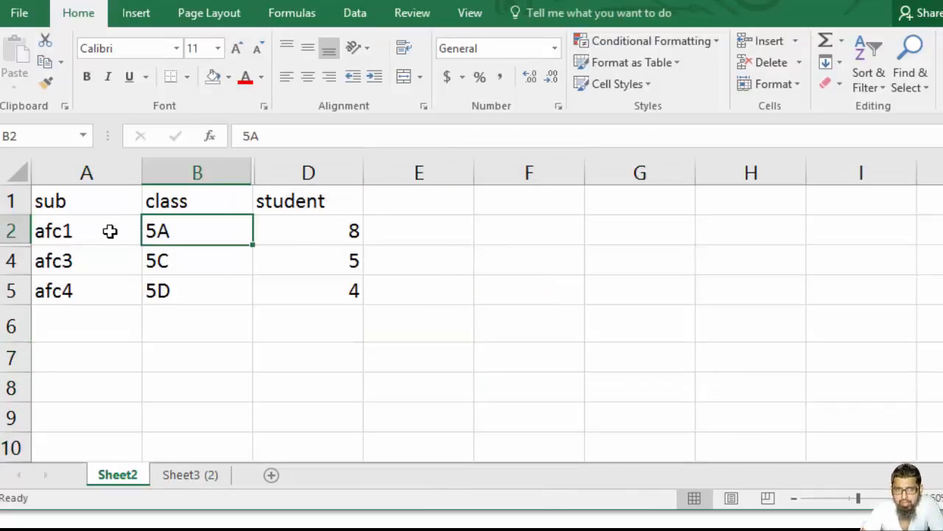
{"action": "left_click", "coordinate": [109, 231]}
{"action": "left_click", "coordinate": [155, 264]}
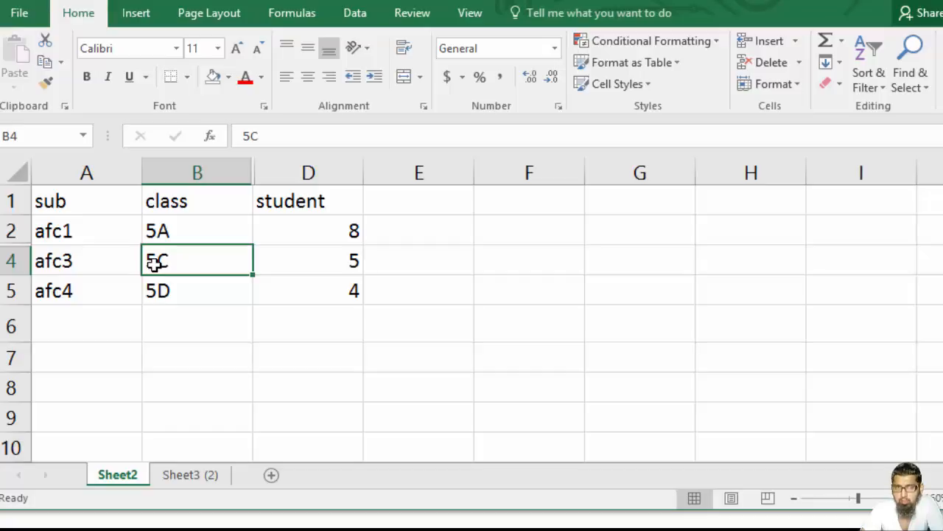
{"action": "left_click", "coordinate": [237, 50]}
{"action": "left_click", "coordinate": [237, 49]}
{"action": "left_click", "coordinate": [238, 50]}
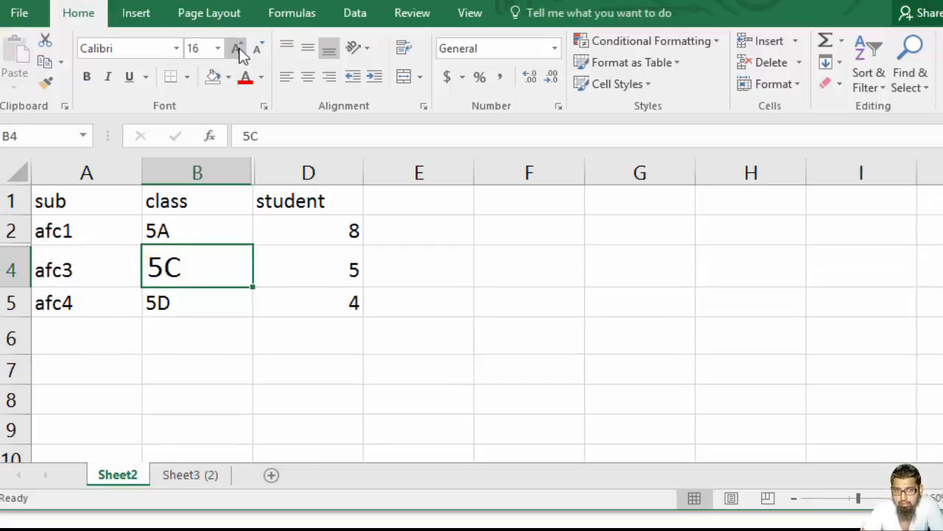
{"action": "left_click", "coordinate": [237, 49]}
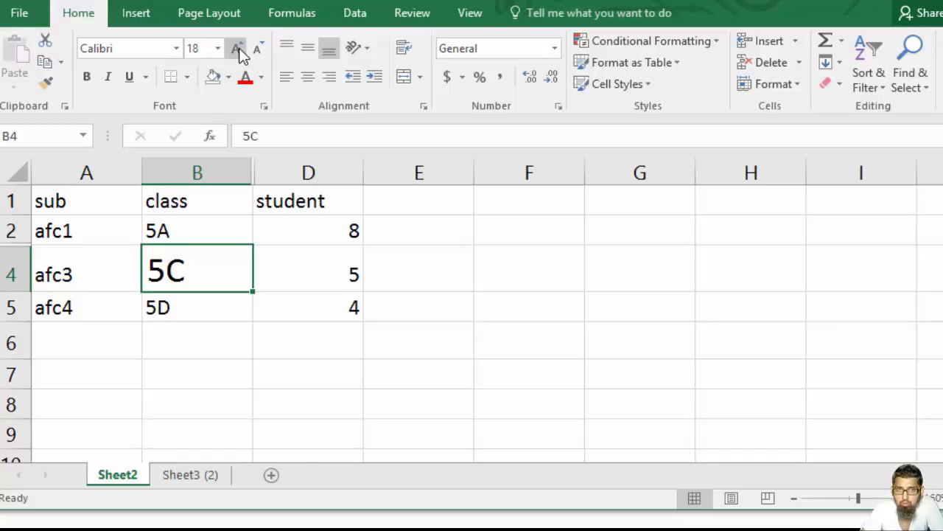
{"action": "left_click", "coordinate": [94, 78]}
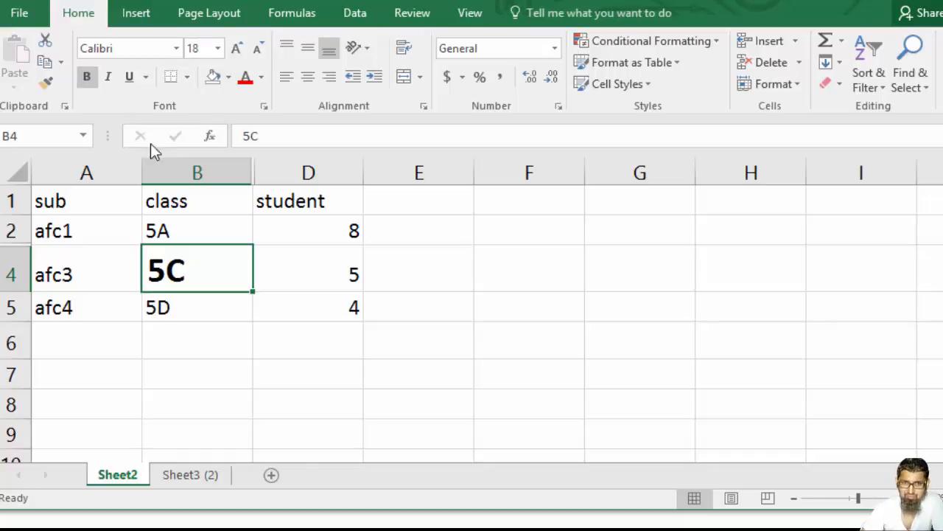
- Increase the font size of the entire row 7 on Sheet2 to 18
{"action": "left_click", "coordinate": [20, 343]}
{"action": "left_click", "coordinate": [17, 372]}
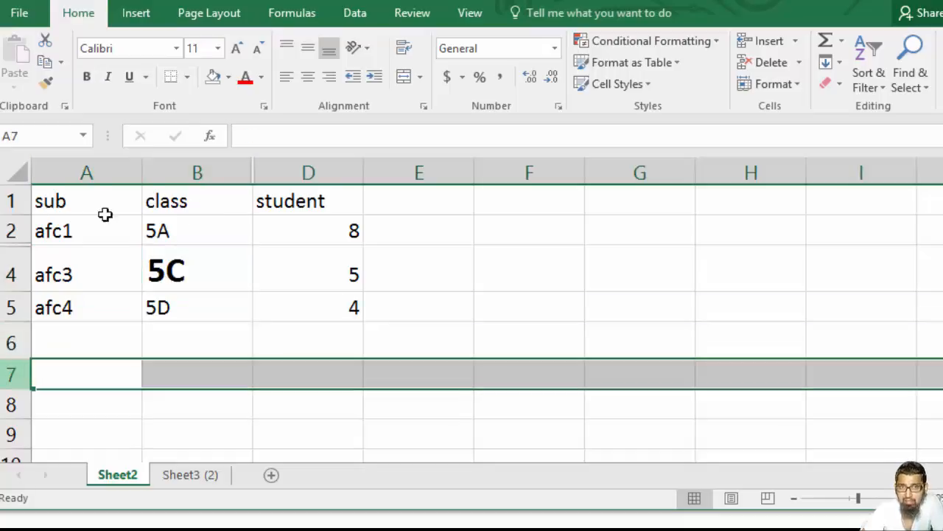
{"action": "left_click", "coordinate": [237, 48]}
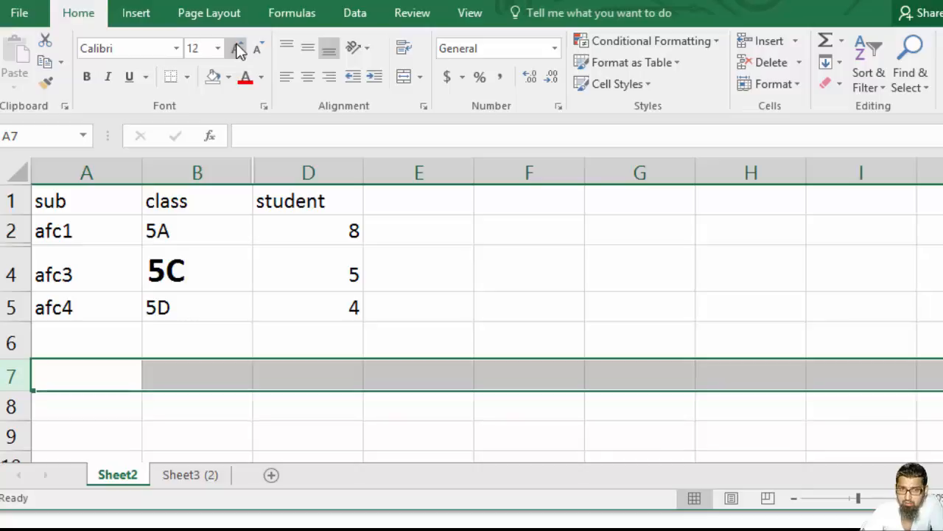
{"action": "left_click", "coordinate": [236, 48]}
{"action": "left_click", "coordinate": [236, 48]}
{"action": "left_click", "coordinate": [236, 48]}
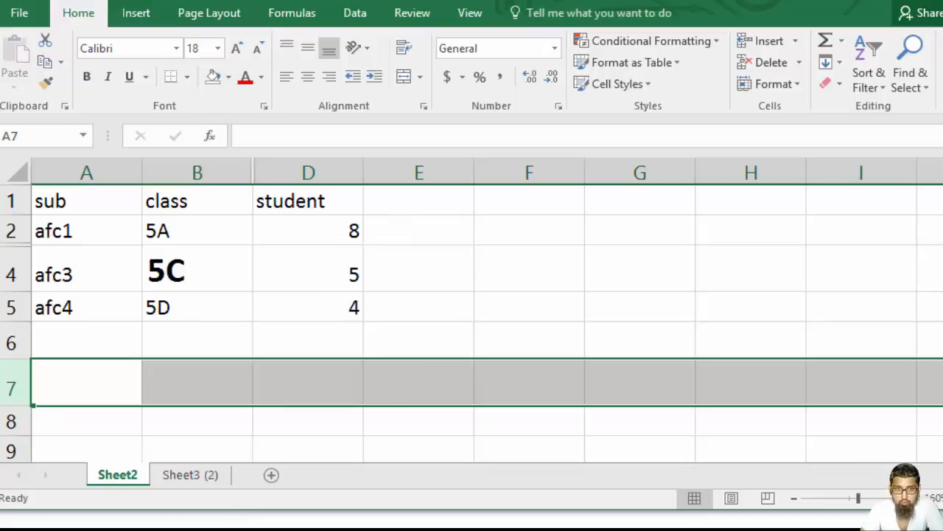
- Switch to the course document and continue to the section on creating a new workbook
{"action": "left_click", "coordinate": [316, 520]}
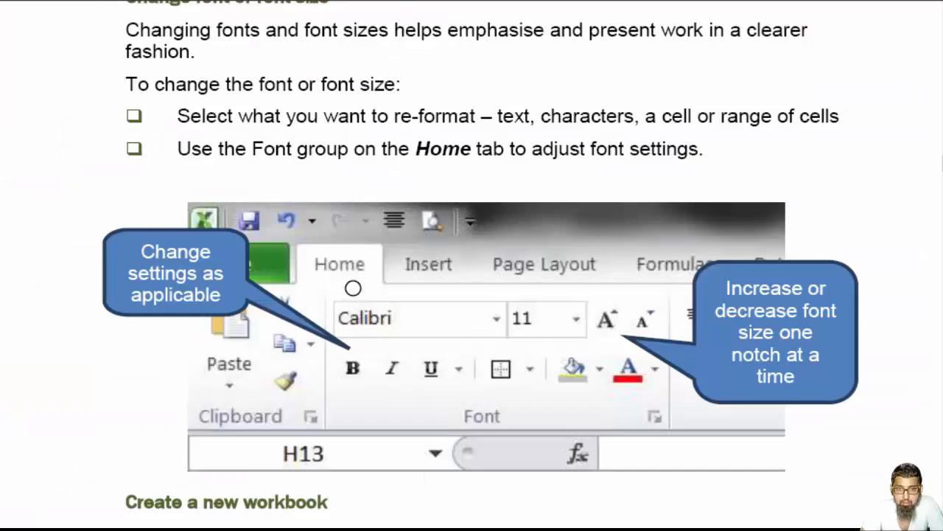
{"action": "scroll", "coordinate": [353, 288], "scroll_direction": "down", "scroll_amount": 3}
{"action": "scroll", "coordinate": [354, 285], "scroll_direction": "down", "scroll_amount": 1}
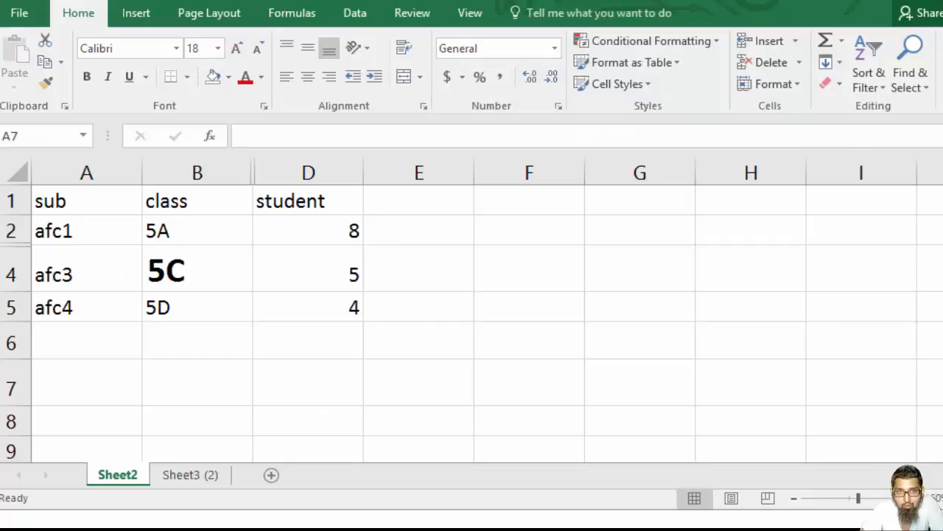
- Create a new workbook from the Blank workbook template
{"action": "key", "text": "shift+space"}
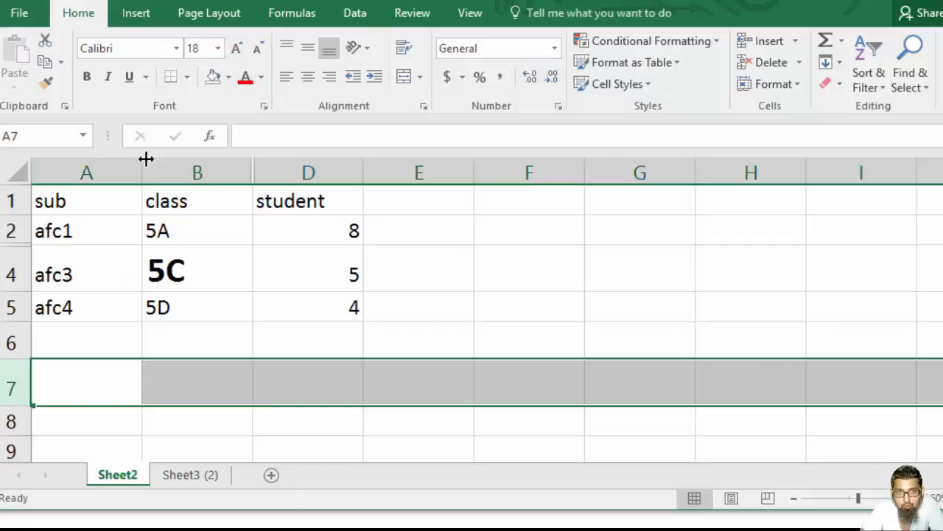
{"action": "left_click", "coordinate": [22, 13]}
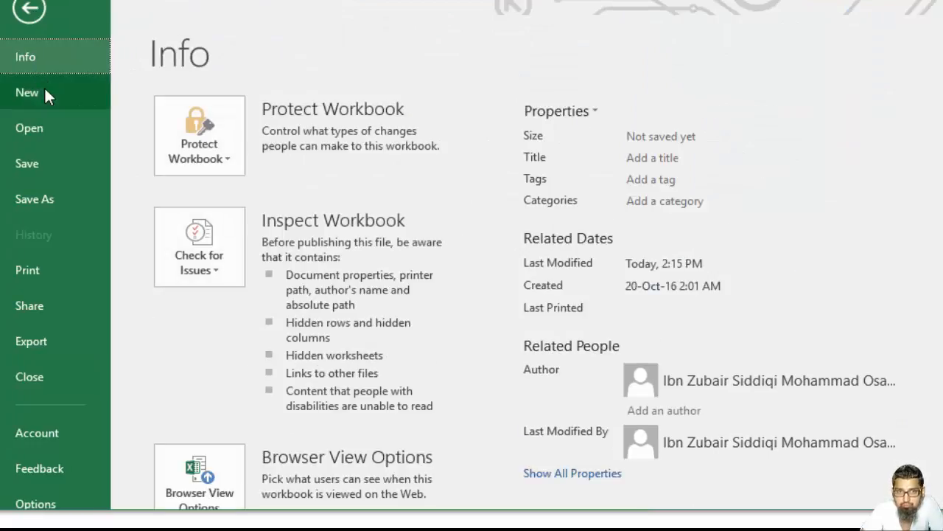
{"action": "left_click", "coordinate": [45, 88]}
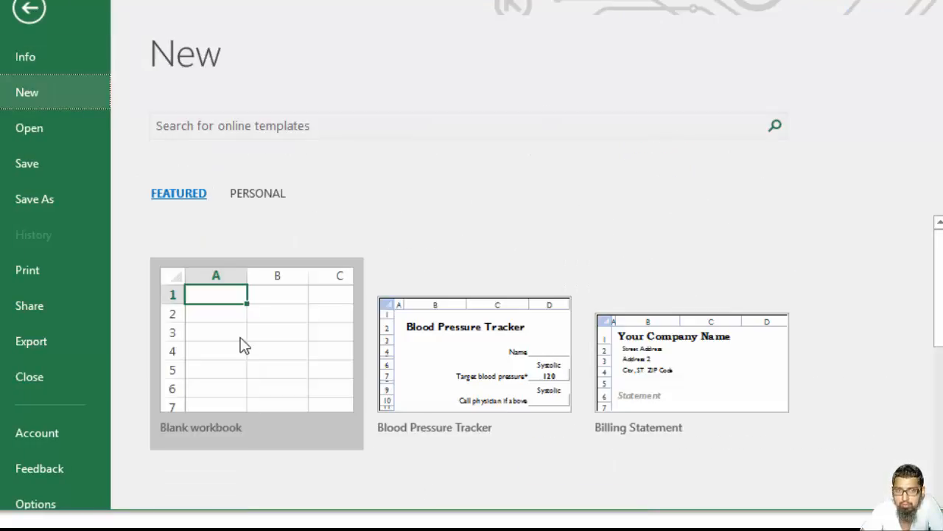
{"action": "left_click", "coordinate": [241, 340]}
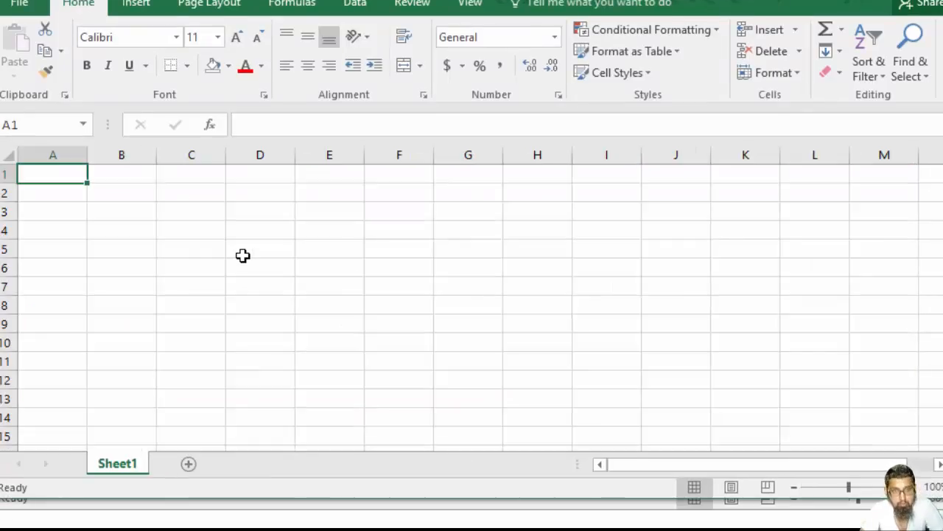
{"action": "scroll", "coordinate": [242, 255], "scroll_direction": "up", "scroll_amount": 4}
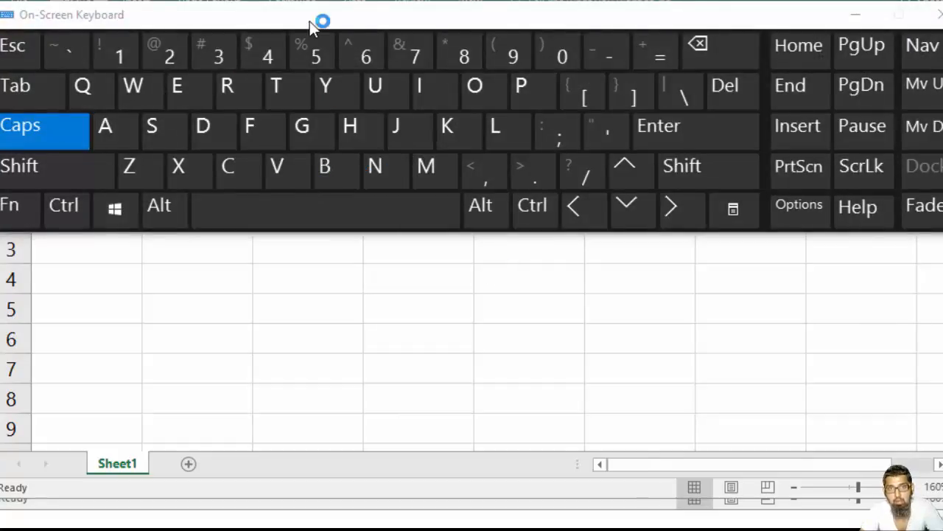
- Reposition the on-screen keyboard below the ribbon and use it to issue the new-workbook shortcut, creating another blank workbook
{"action": "left_click", "coordinate": [310, 21]}
{"action": "left_click_drag", "start_coordinate": [312, 19], "coordinate": [315, 151]}
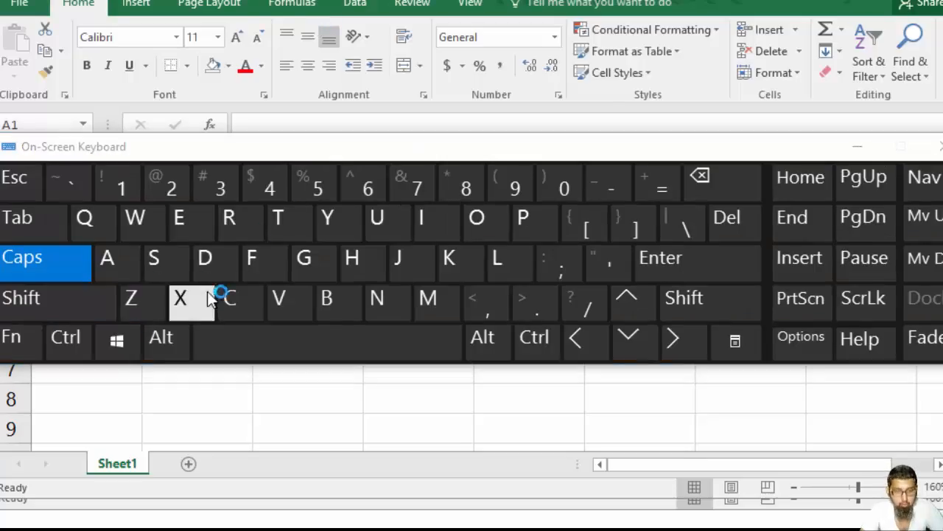
{"action": "key", "text": "ctrl"}
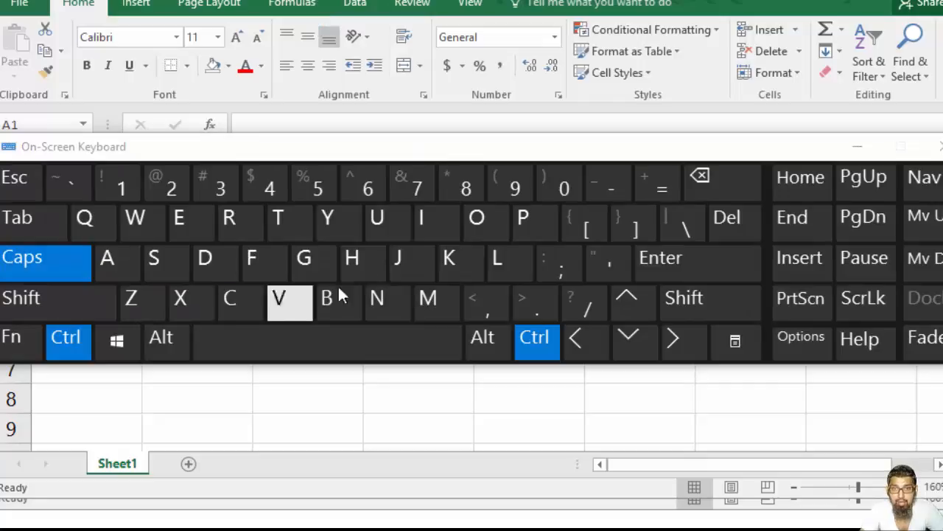
{"action": "left_click", "coordinate": [383, 298], "text": "ctrl"}
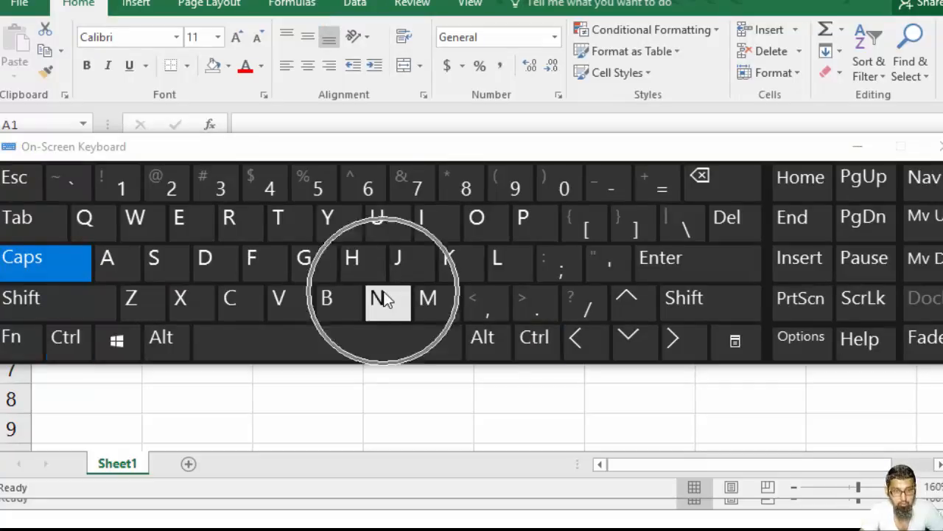
{"action": "key", "text": "Caps_Lock"}
{"action": "key", "text": "ctrl"}
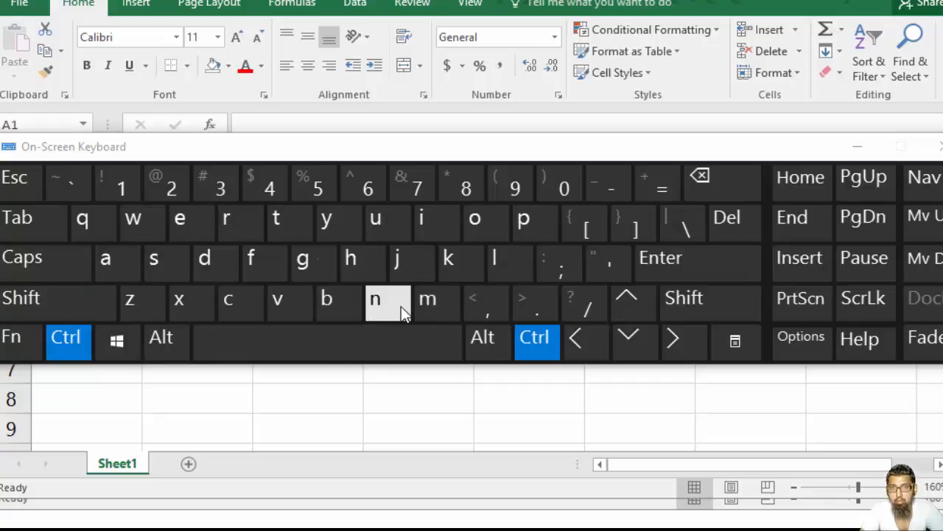
{"action": "left_click", "coordinate": [401, 305], "text": "ctrl"}
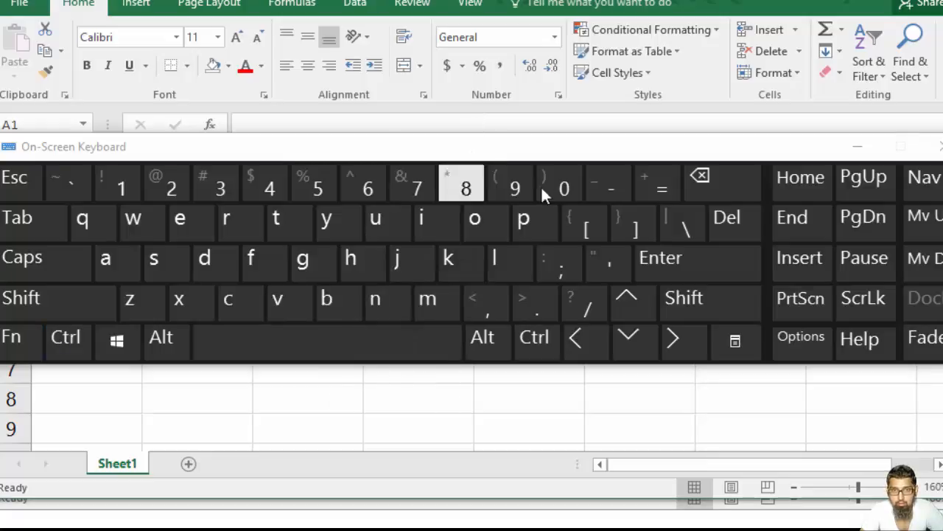
{"action": "key", "text": "ctrl"}
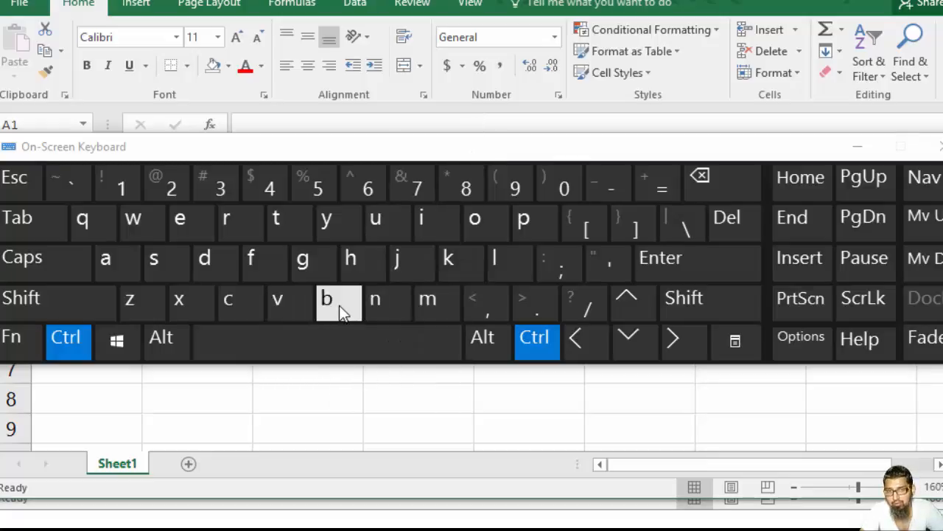
{"action": "left_click", "coordinate": [385, 306]}
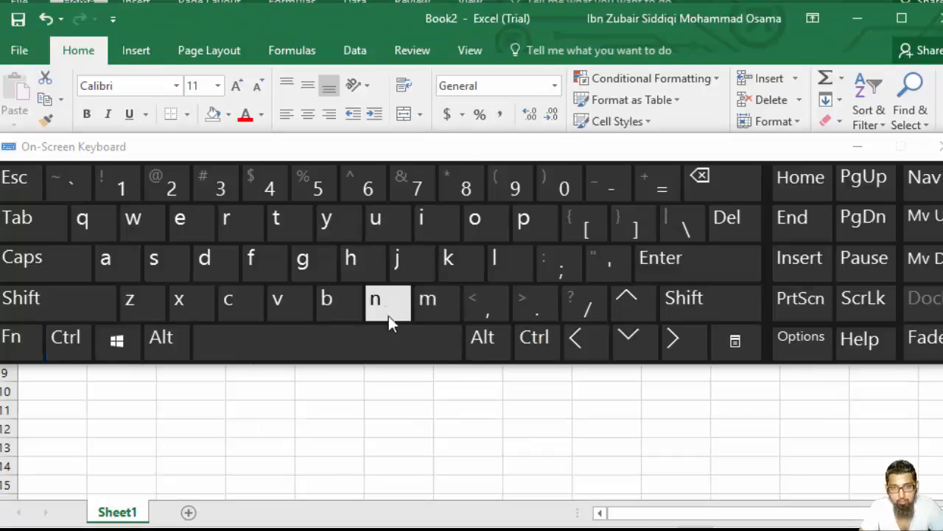
- Close the on-screen keyboard and highlight the CTRL+N text in the course document's section on creating a new workbook
{"action": "left_click", "coordinate": [936, 160]}
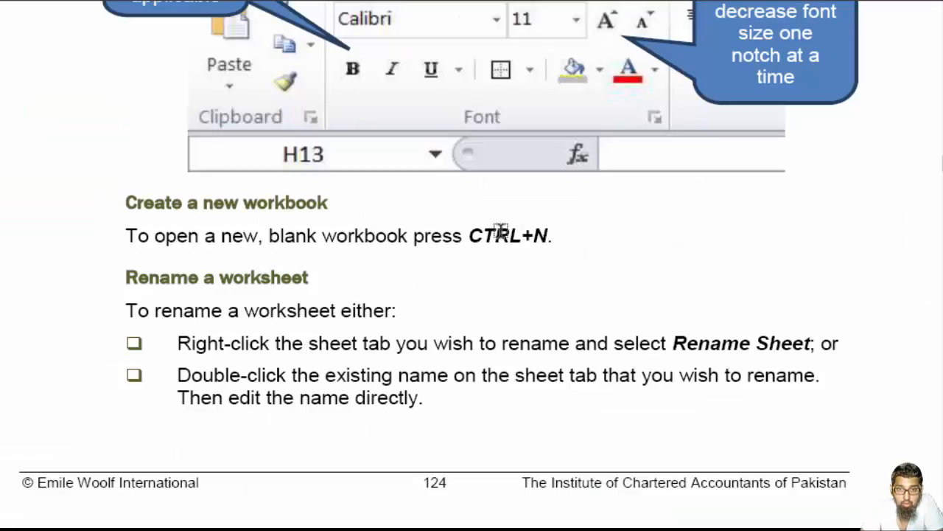
{"action": "left_click_drag", "start_coordinate": [483, 235], "coordinate": [553, 236]}
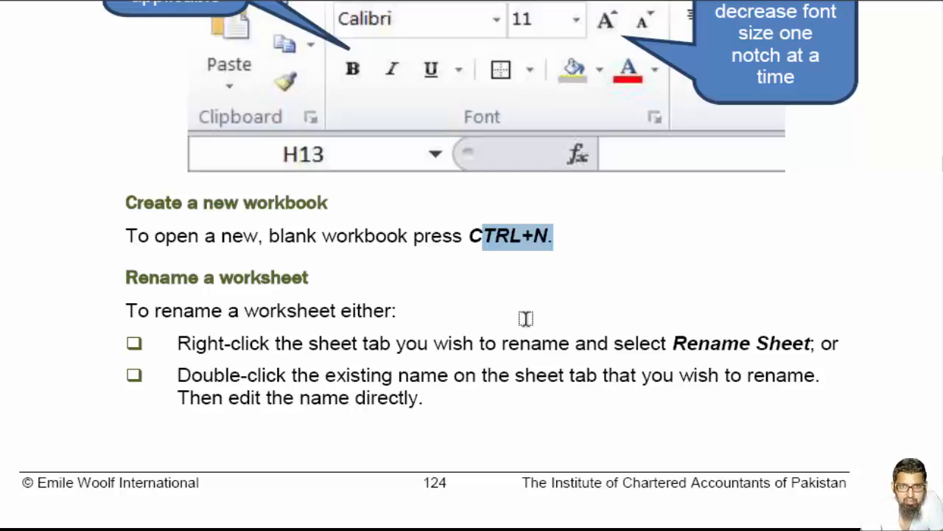
{"action": "scroll", "coordinate": [525, 319], "scroll_direction": "down", "scroll_amount": 2}
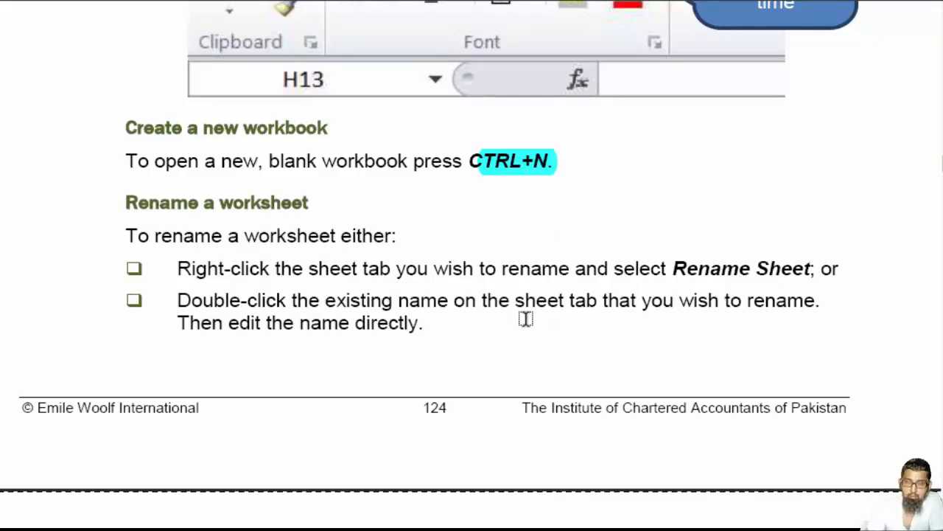
{"action": "scroll", "coordinate": [493, 345], "scroll_direction": "down", "scroll_amount": 2}
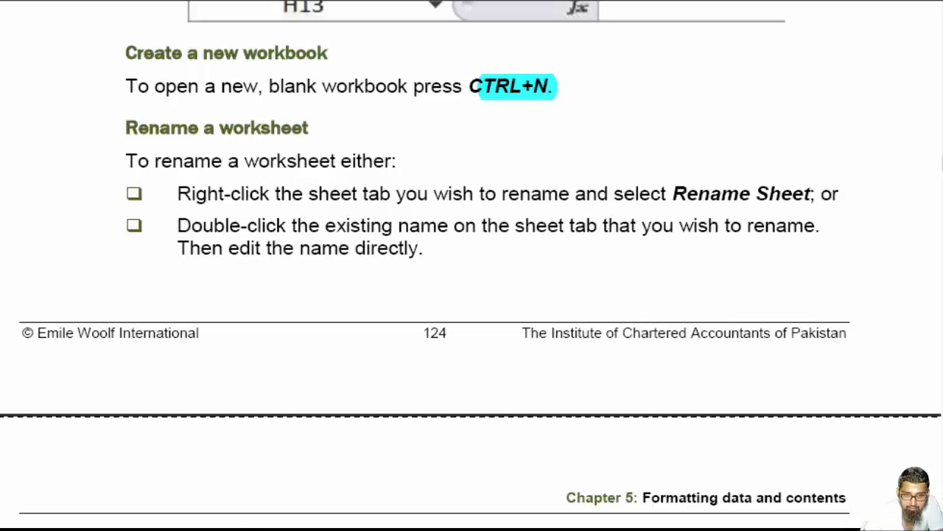
- Return to the Excel workbook containing Sheet3 (2) and rename that worksheet as "samaj gai"
{"action": "left_click", "coordinate": [280, 529]}
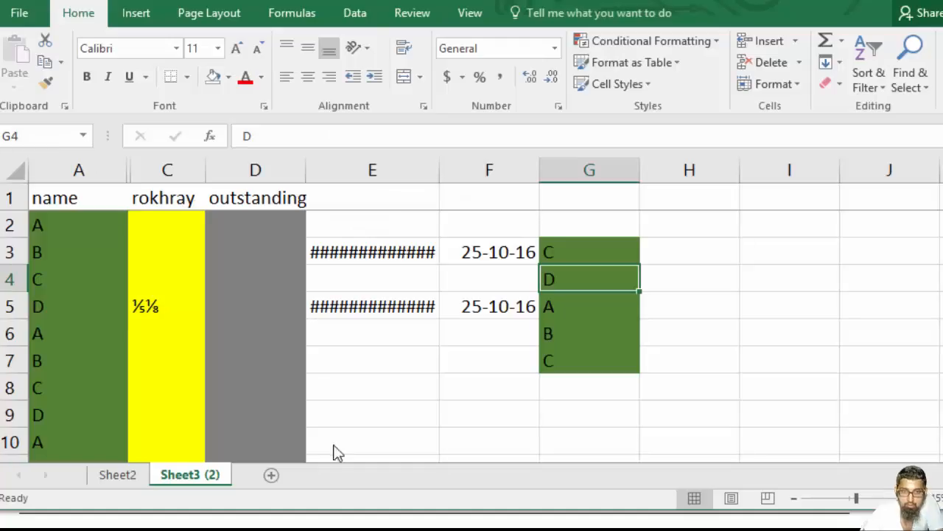
{"action": "right_click", "coordinate": [199, 479]}
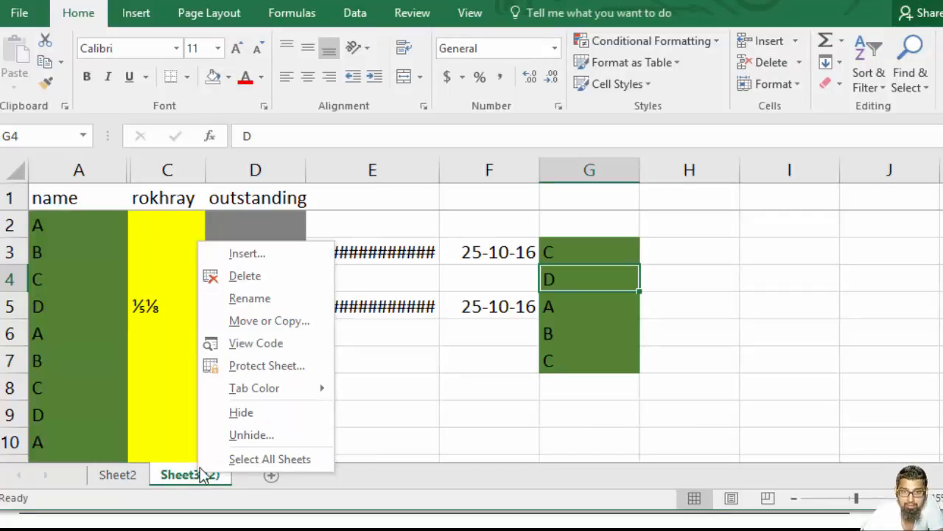
{"action": "left_click", "coordinate": [301, 298]}
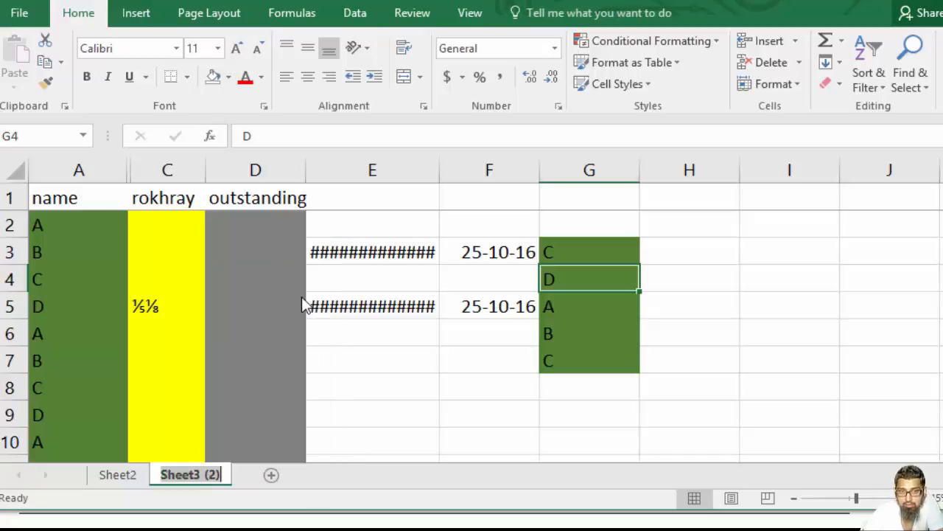
{"action": "type", "text": "samaj gai"}
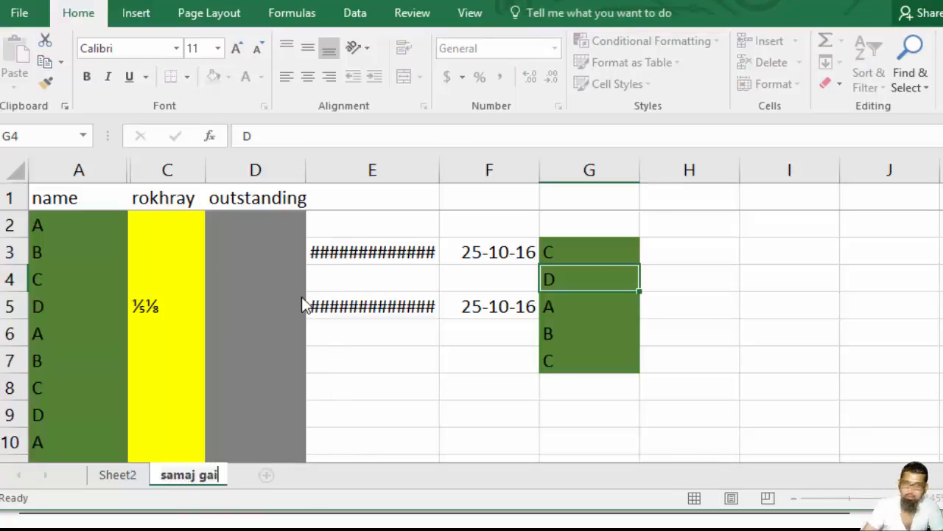
{"action": "key", "text": "Return"}
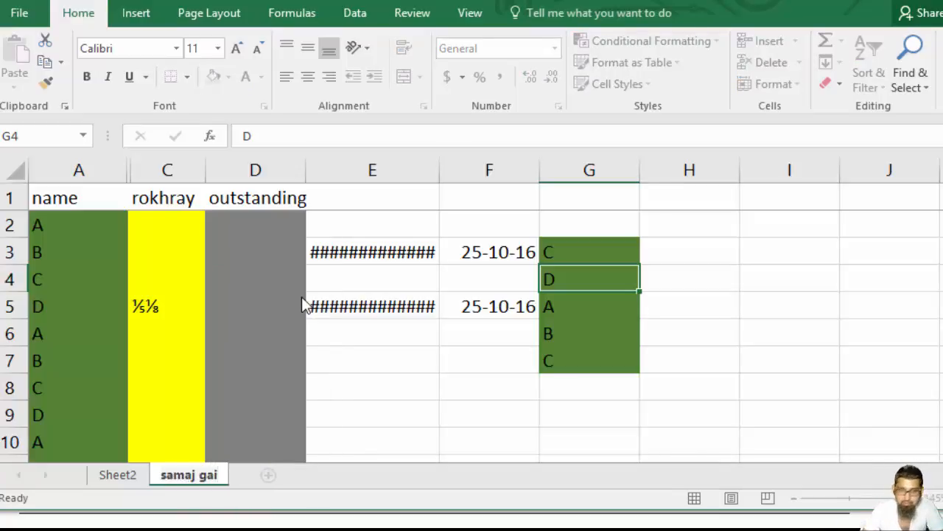
- Rename the worksheet Sheet2 as "dobara samaj gai"
{"action": "left_click", "coordinate": [130, 477]}
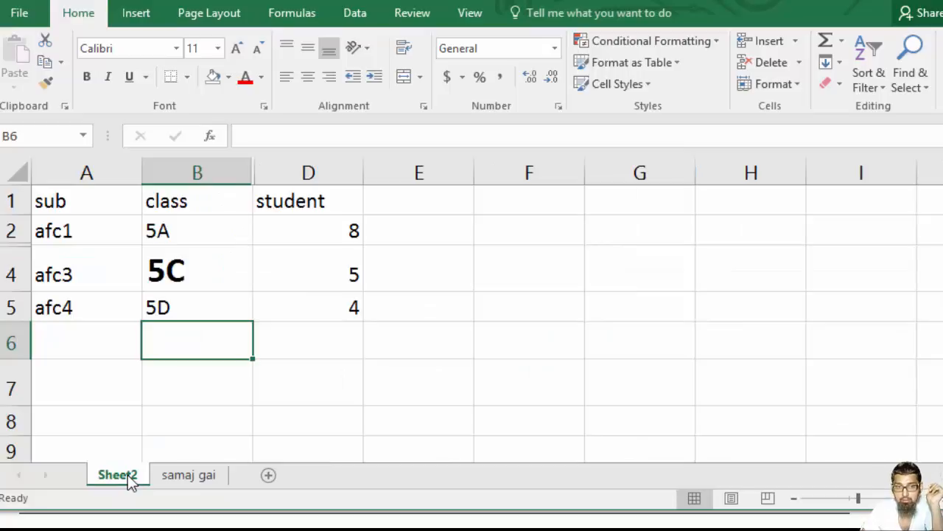
{"action": "double_click", "coordinate": [125, 476]}
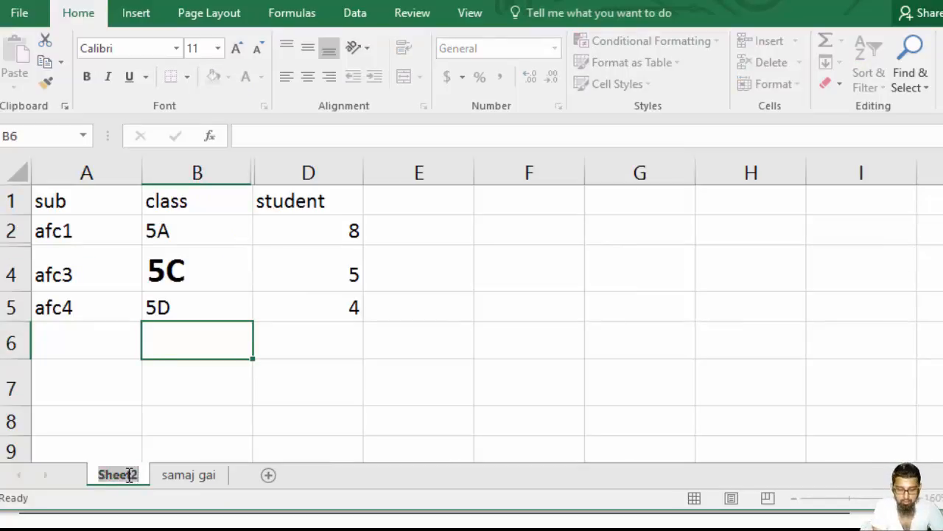
{"action": "type", "text": "doba"}
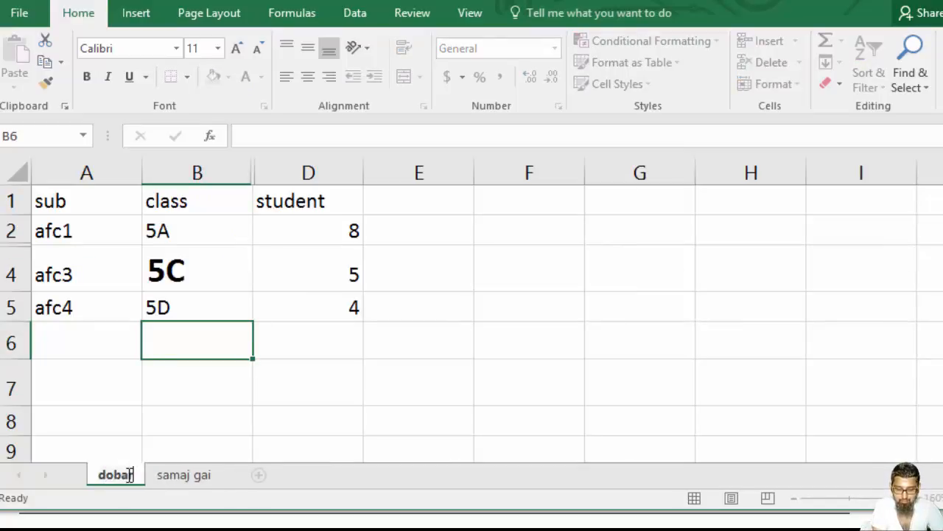
{"action": "type", "text": "ra samaj ga"}
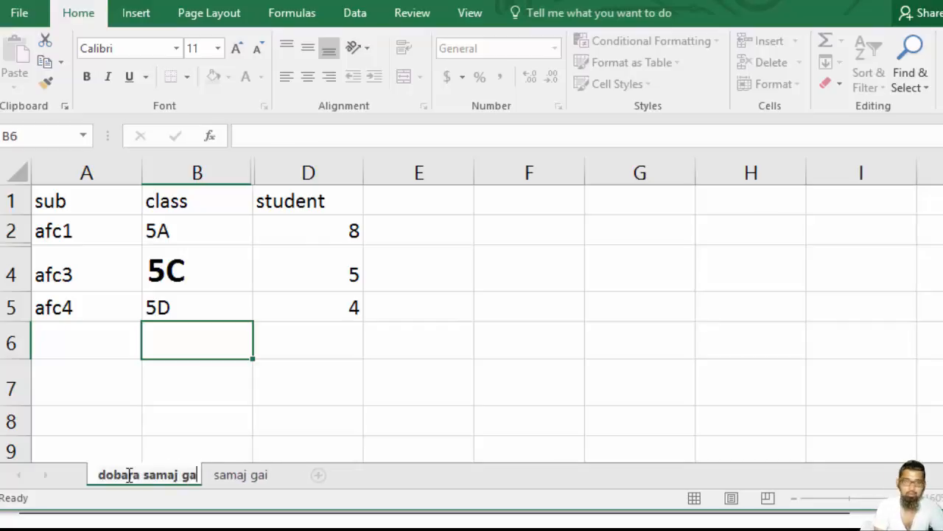
{"action": "type", "text": "i"}
{"action": "left_click", "coordinate": [446, 469]}
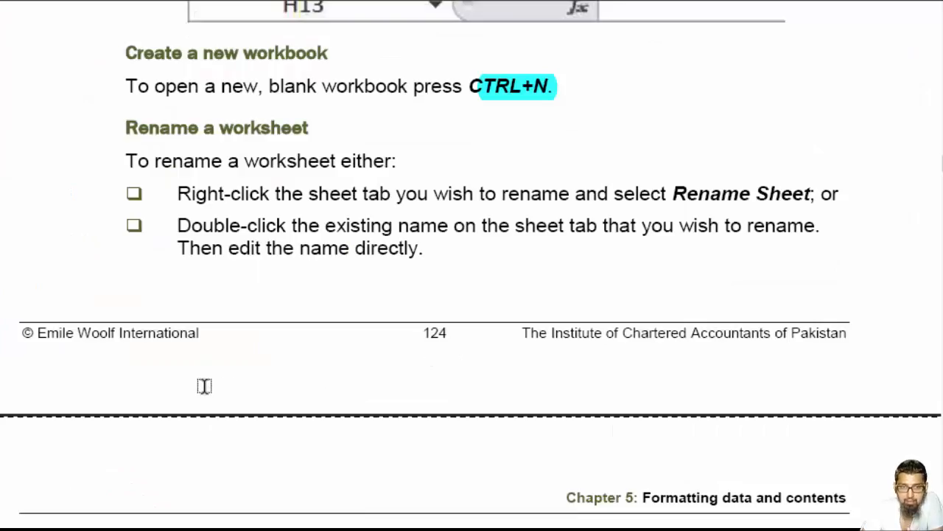
- Continue in the course document to inserting or deleting a worksheet and highlight the Insert Worksheet tab in the Sheet11 picture
{"action": "scroll", "coordinate": [255, 353], "scroll_direction": "down", "scroll_amount": 4}
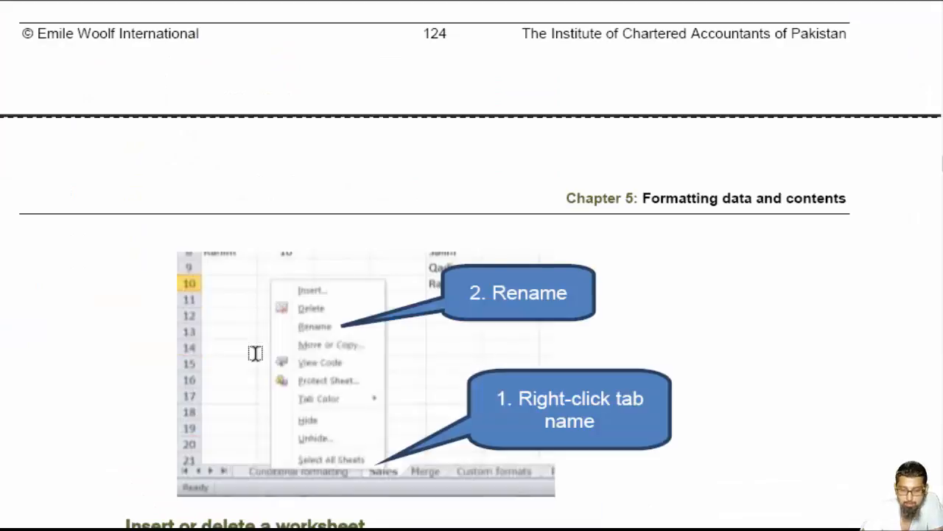
{"action": "scroll", "coordinate": [255, 353], "scroll_direction": "down", "scroll_amount": 5}
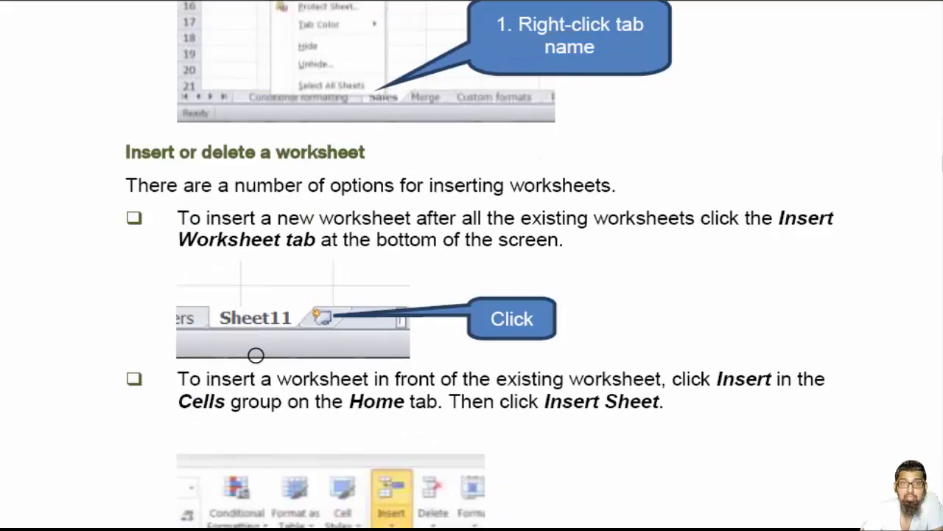
{"action": "scroll", "coordinate": [249, 338], "scroll_direction": "down", "scroll_amount": 1}
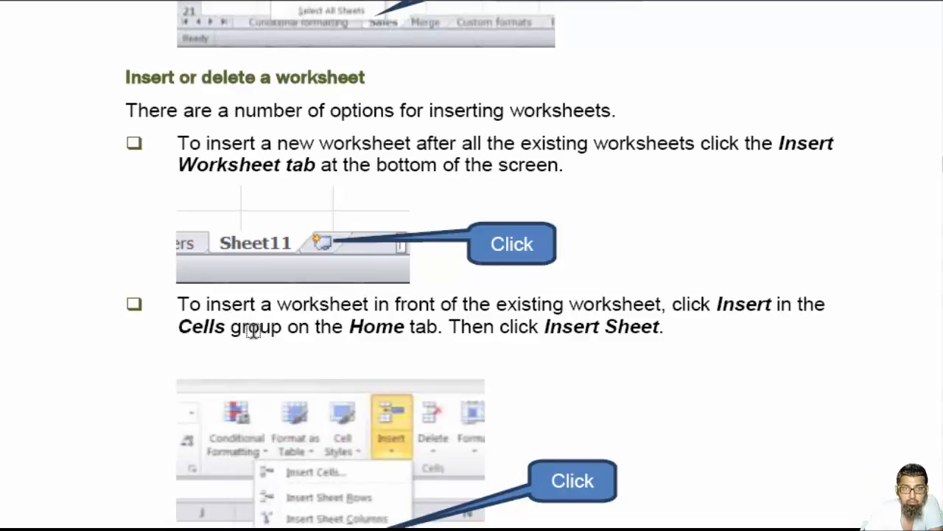
{"action": "mouse_move", "coordinate": [312, 246]}
{"action": "left_mouse_down"}
{"action": "mouse_move", "coordinate": [326, 259]}
{"action": "mouse_move", "coordinate": [317, 248]}
{"action": "mouse_move", "coordinate": [328, 250]}
{"action": "left_mouse_up"}
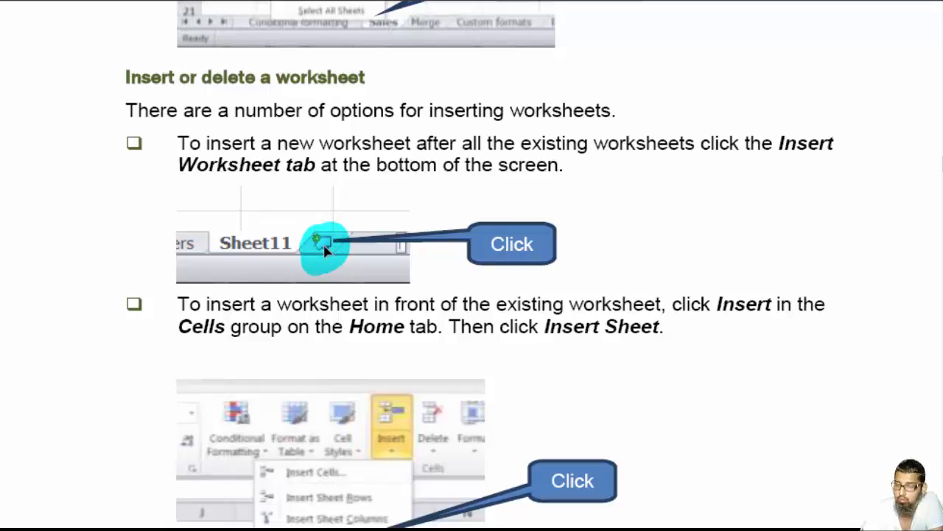
- Highlight the word SHIFT in the course document's instructions for inserting multiple worksheets and return to Excel
{"action": "scroll", "coordinate": [524, 281], "scroll_direction": "down", "scroll_amount": 2}
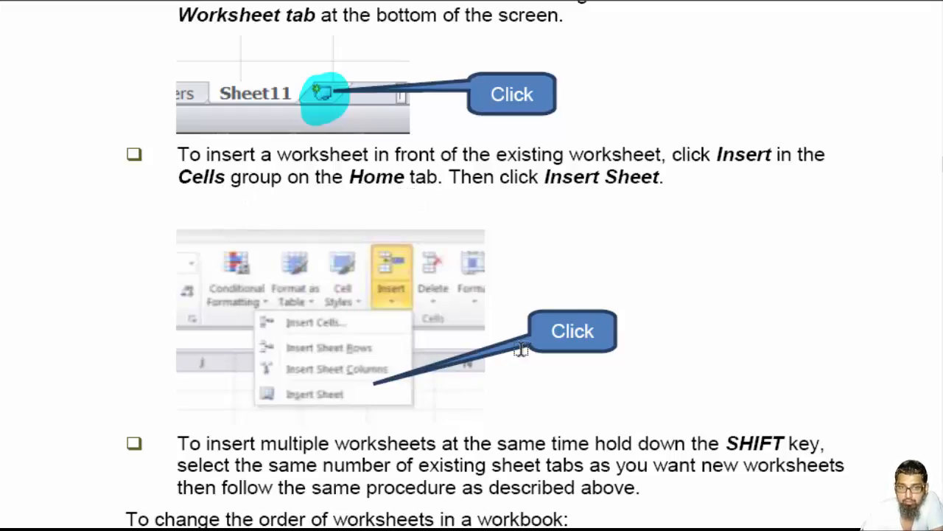
{"action": "scroll", "coordinate": [524, 347], "scroll_direction": "down", "scroll_amount": 3}
{"action": "scroll", "coordinate": [527, 345], "scroll_direction": "down", "scroll_amount": 2}
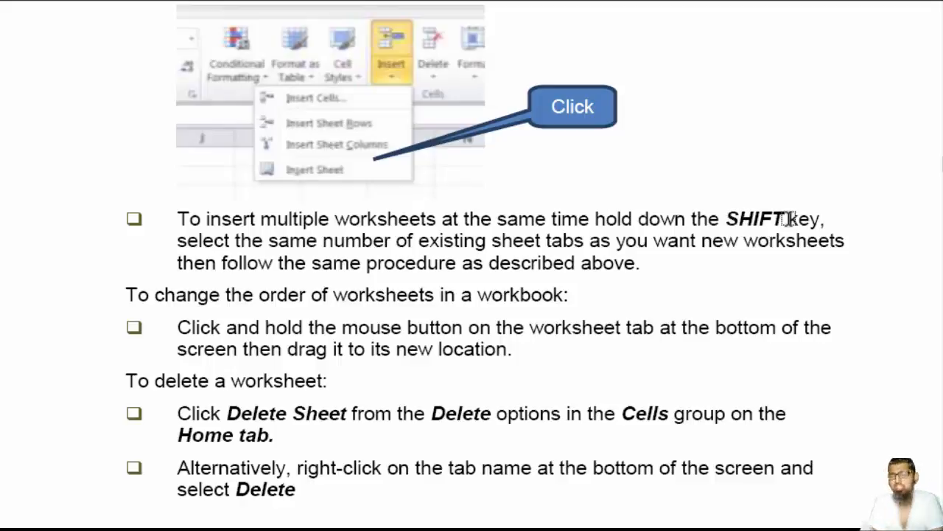
{"action": "double_click", "coordinate": [788, 218]}
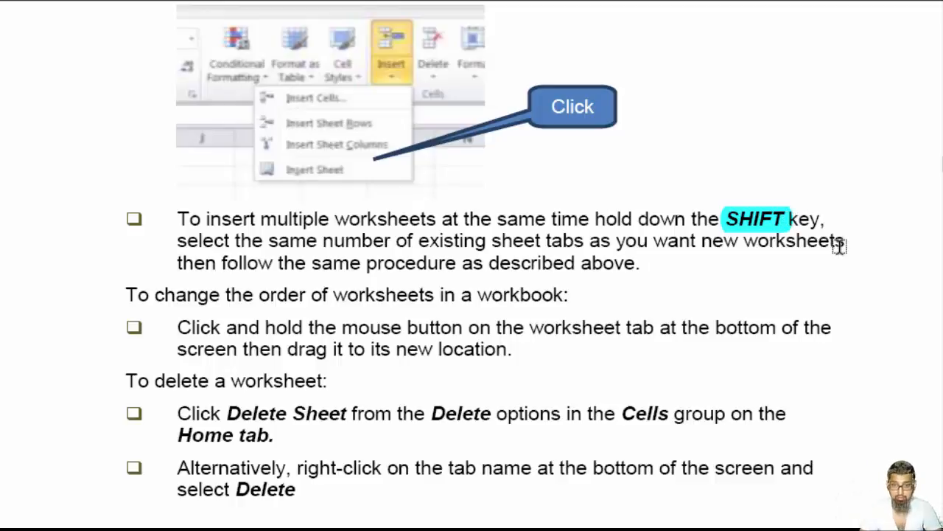
{"action": "scroll", "coordinate": [549, 308], "scroll_direction": "down", "scroll_amount": 1}
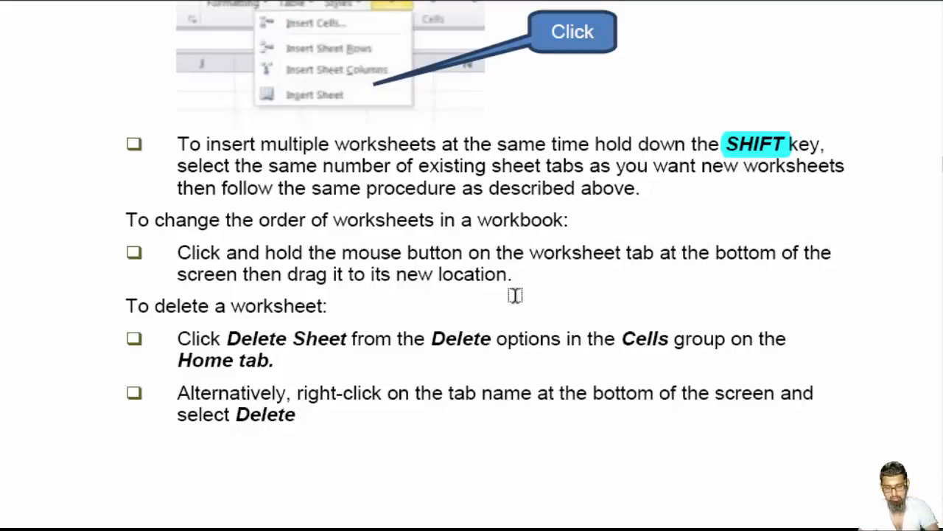
{"action": "key", "text": "alt+Tab"}
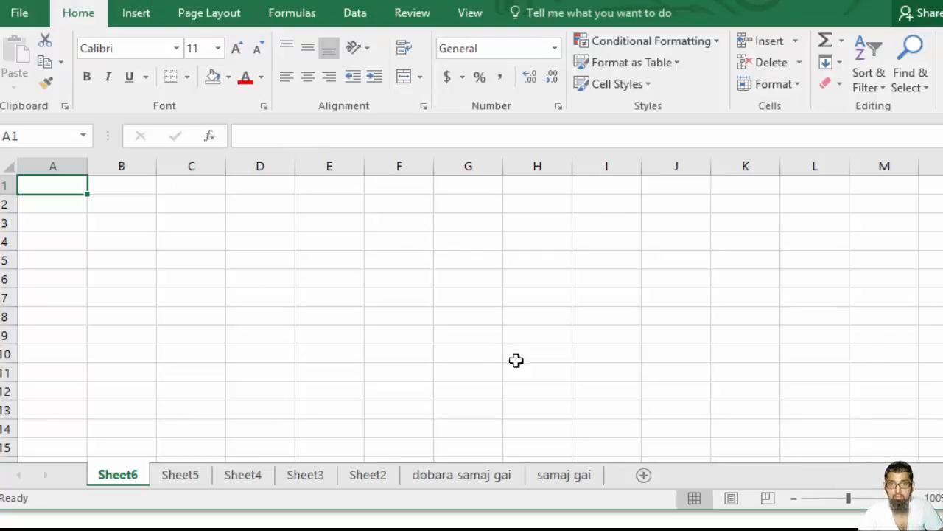
- Insert three new worksheets after Sheet6, plus a fourth one before Sheet10 with the Insert Sheet command
{"action": "left_click", "coordinate": [644, 478]}
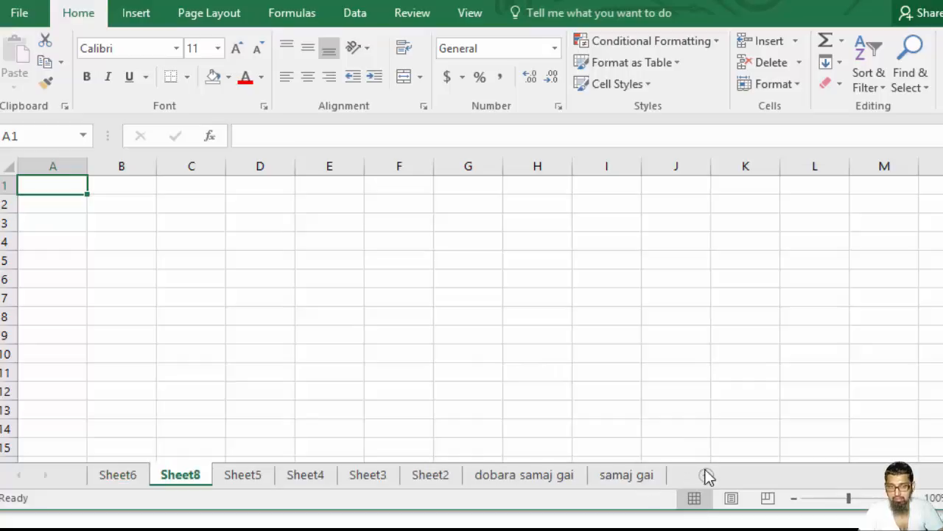
{"action": "left_click", "coordinate": [713, 475]}
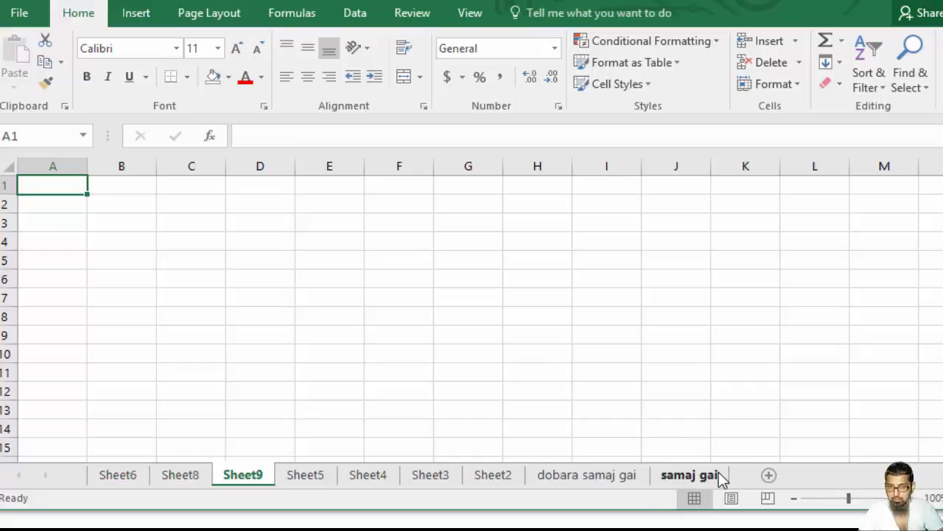
{"action": "left_click", "coordinate": [770, 475]}
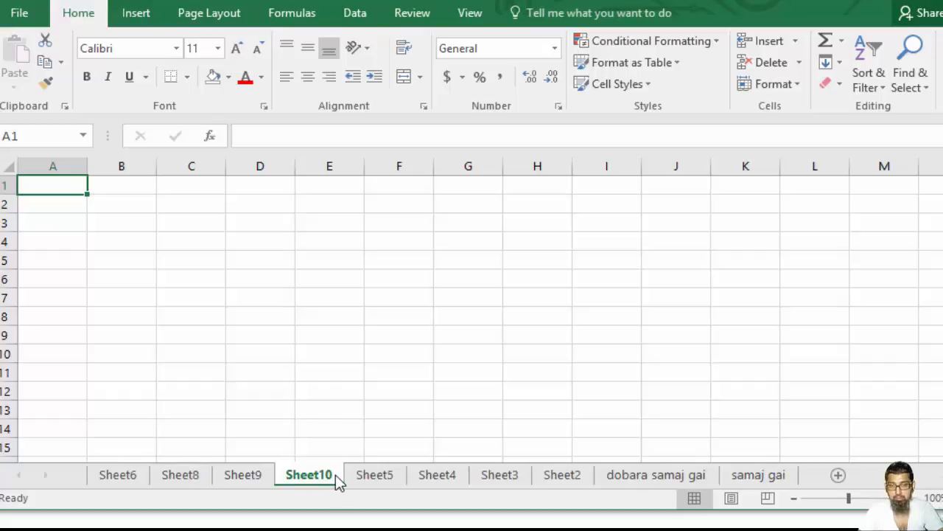
{"action": "left_click", "coordinate": [796, 41]}
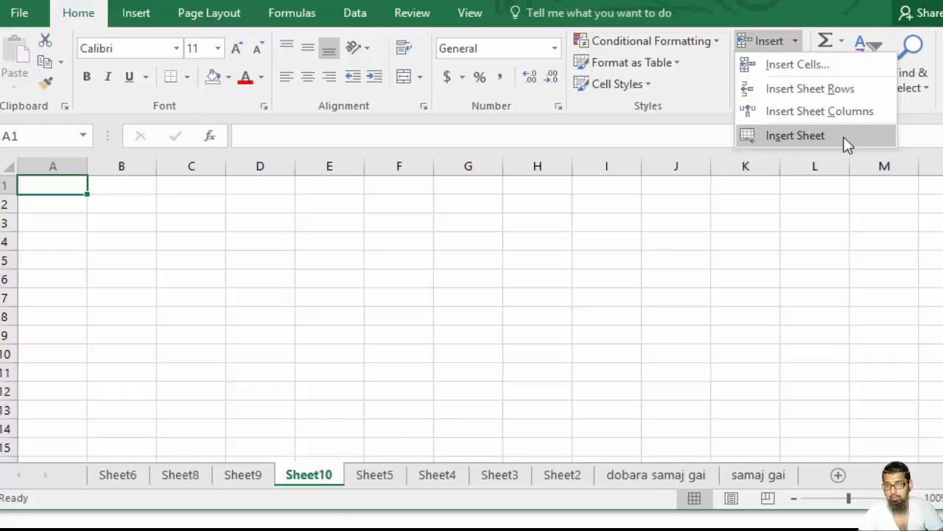
{"action": "left_click", "coordinate": [811, 136]}
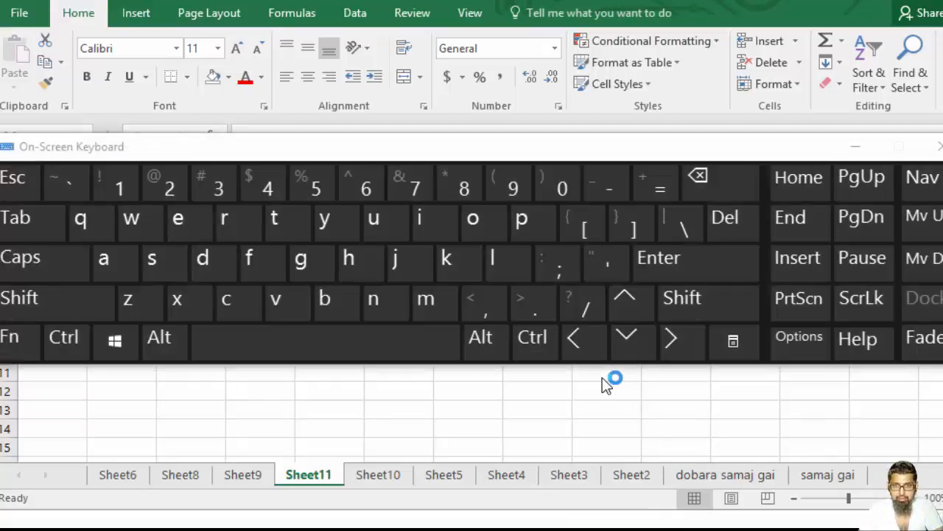
- Demonstrate the Shift key followed by X on the on-screen keyboard
{"action": "left_click", "coordinate": [65, 306]}
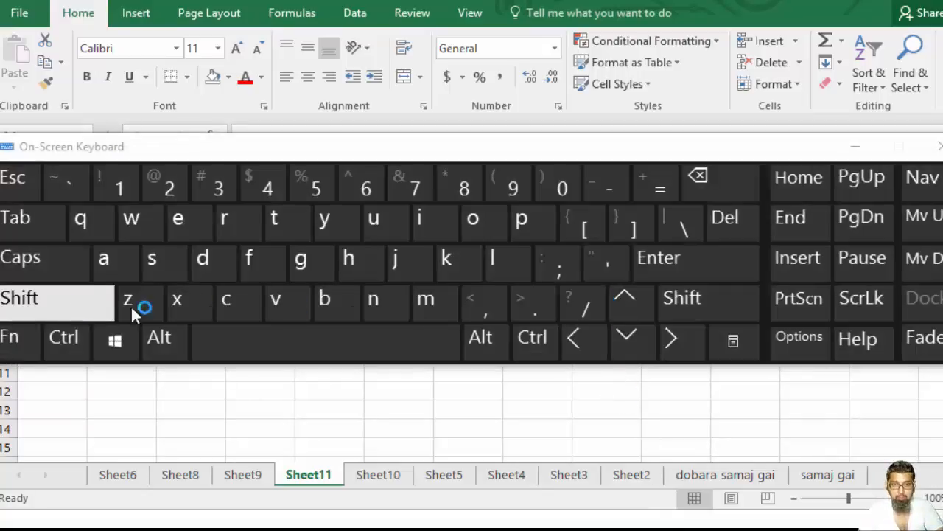
{"action": "left_click", "coordinate": [177, 308]}
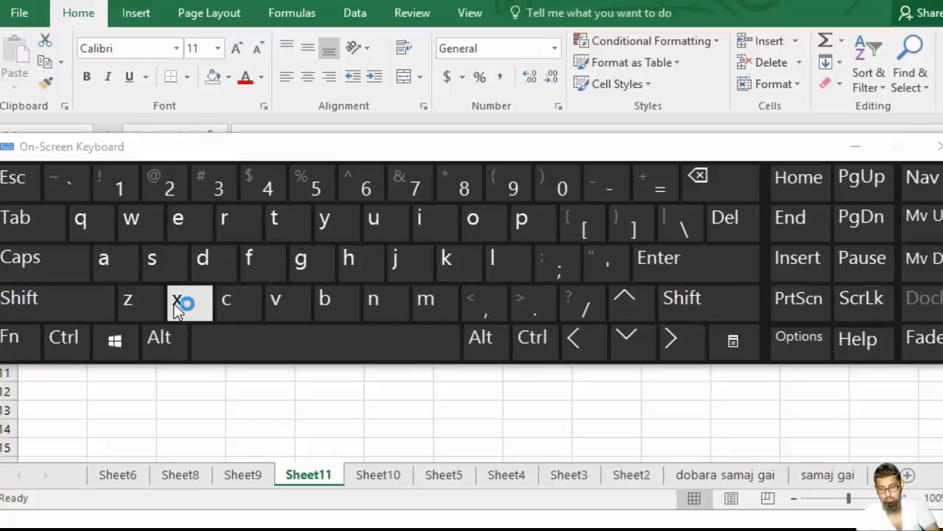
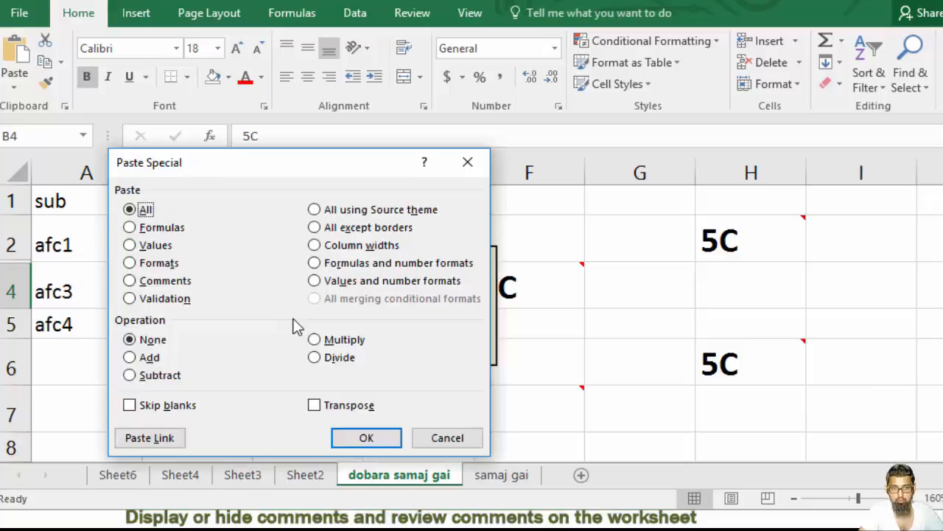
- Paste only the copied comment onto cell B4 with Paste Special, and undo that paste and the earlier one in H6
{"action": "left_click", "coordinate": [128, 281]}
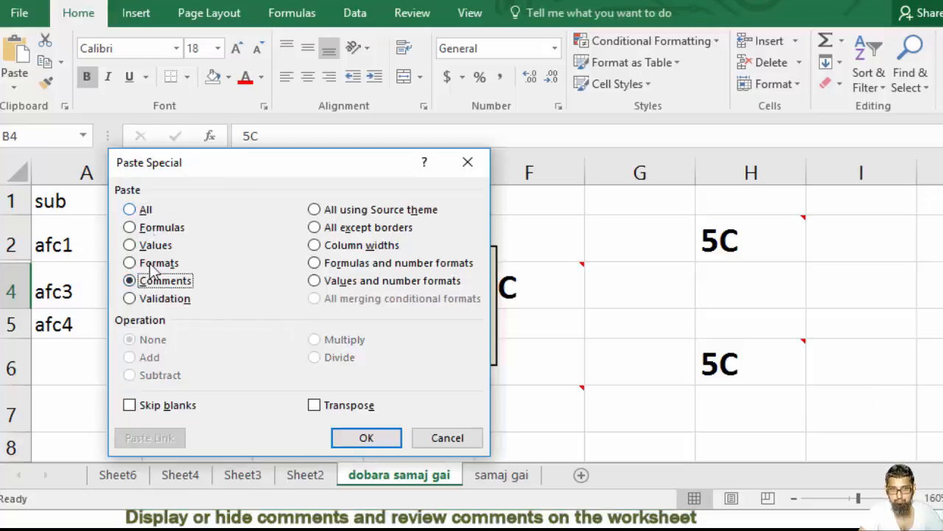
{"action": "left_click", "coordinate": [366, 437]}
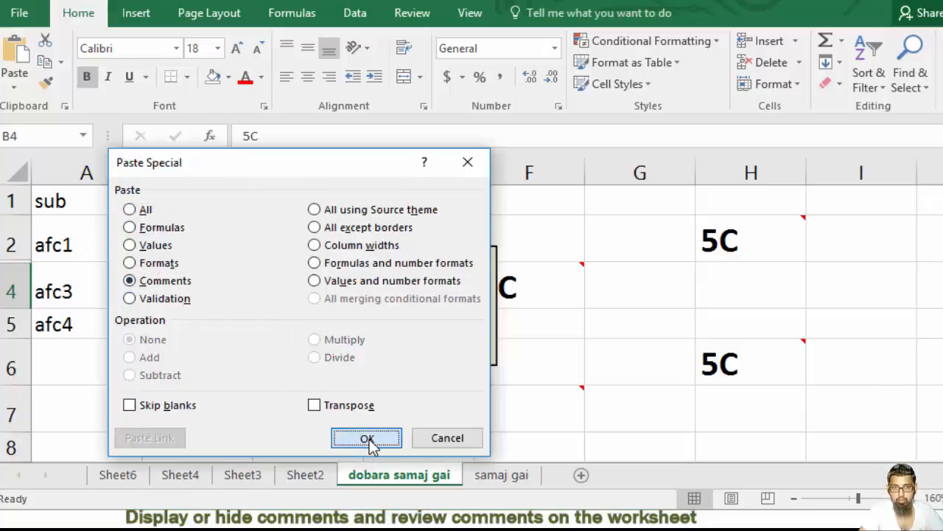
{"action": "mouse_move", "coordinate": [270, 406]}
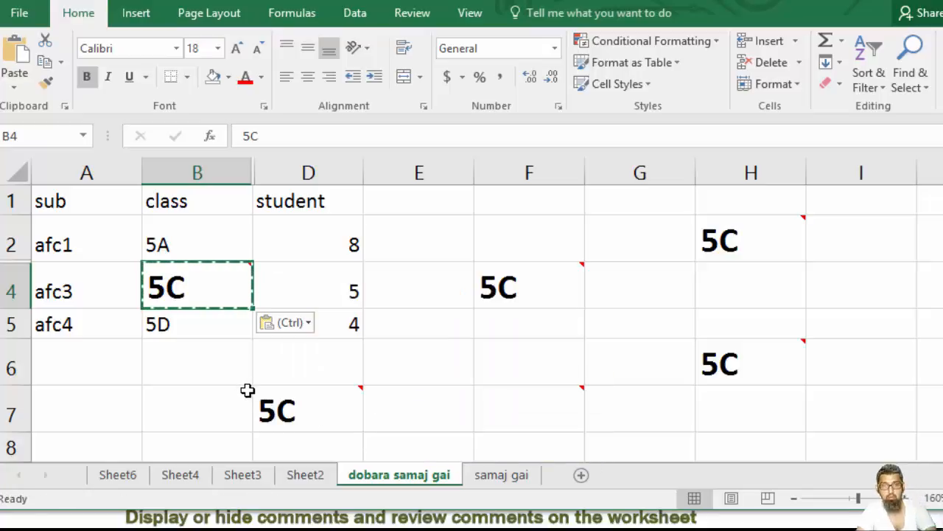
{"action": "key", "text": "ctrl+z"}
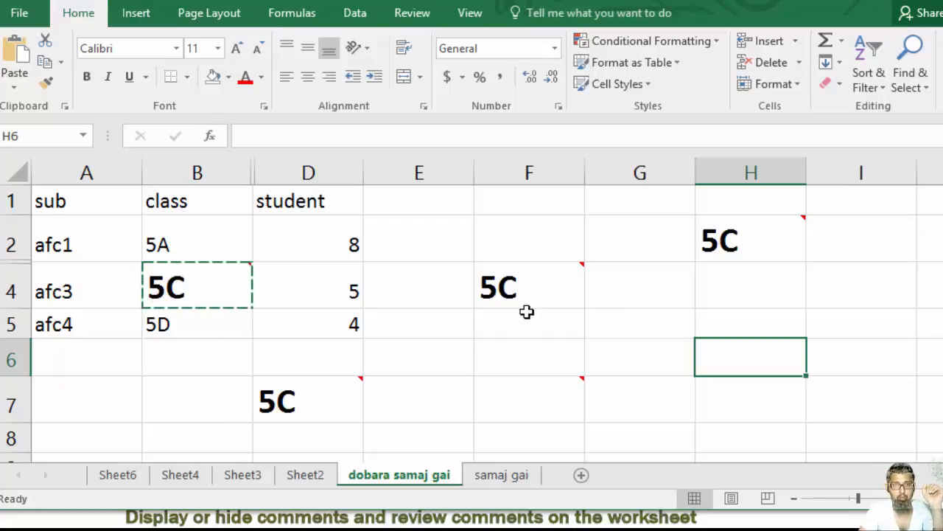
- Switch to the course document and examine its instructions and picture on displaying, hiding and reviewing comments
{"action": "mouse_move", "coordinate": [218, 291]}
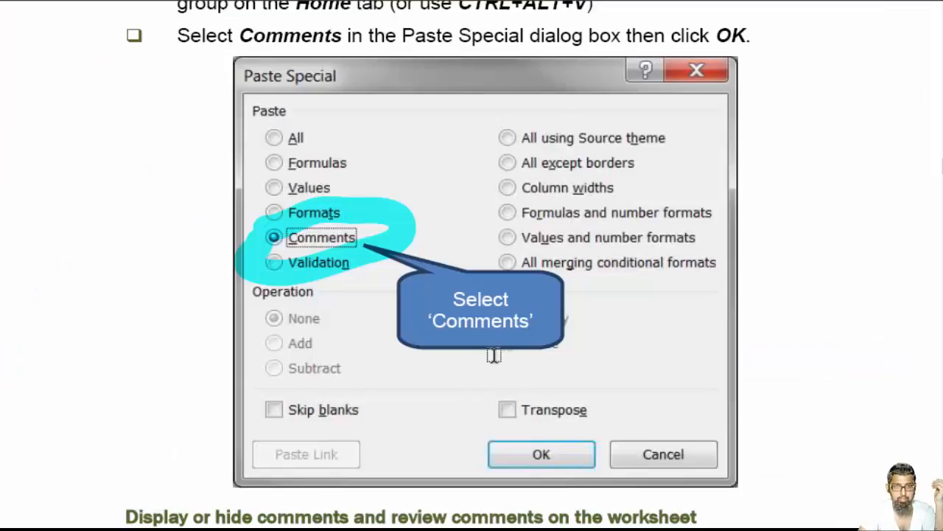
{"action": "scroll", "coordinate": [494, 355], "scroll_direction": "down", "scroll_amount": 5}
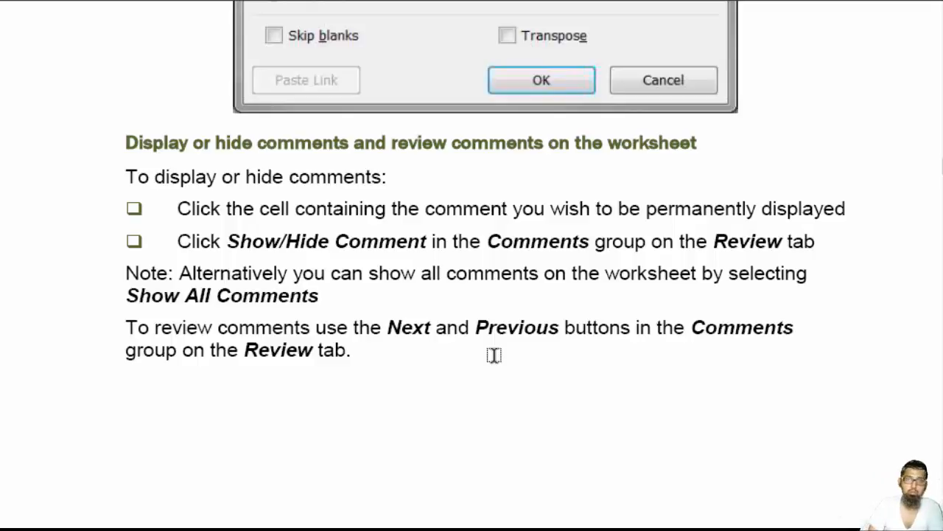
{"action": "scroll", "coordinate": [519, 388], "scroll_direction": "down", "scroll_amount": 3}
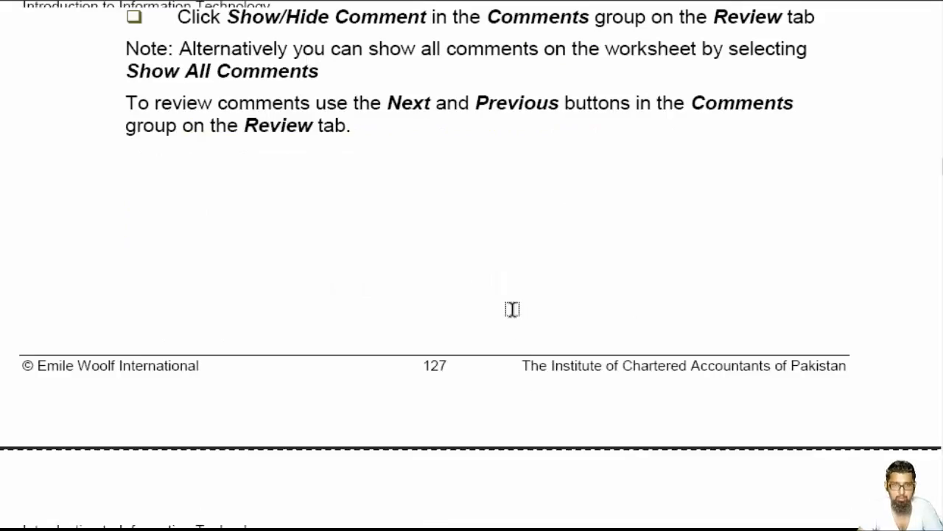
{"action": "scroll", "coordinate": [514, 309], "scroll_direction": "down", "scroll_amount": 7}
{"action": "scroll", "coordinate": [515, 309], "scroll_direction": "down", "scroll_amount": 1}
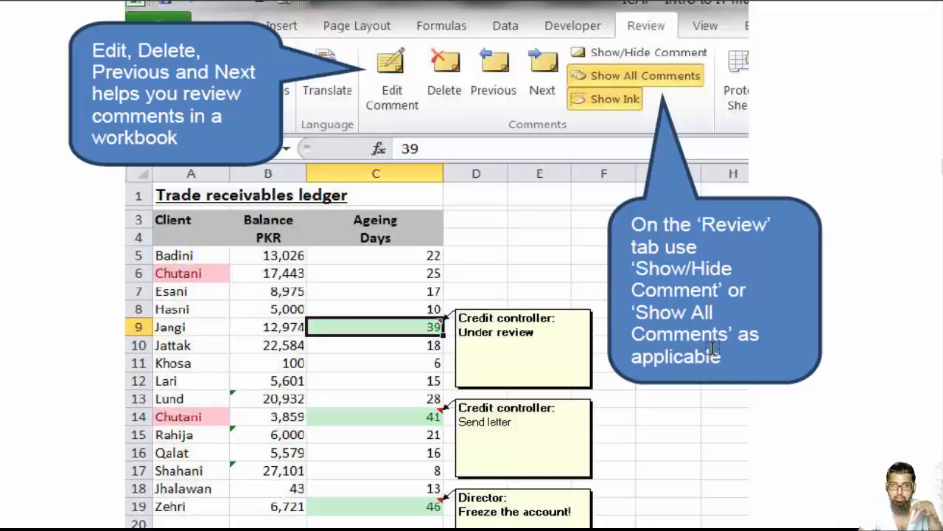
{"action": "scroll", "coordinate": [712, 346], "scroll_direction": "down", "scroll_amount": 2}
{"action": "scroll", "coordinate": [642, 329], "scroll_direction": "up", "scroll_amount": 3}
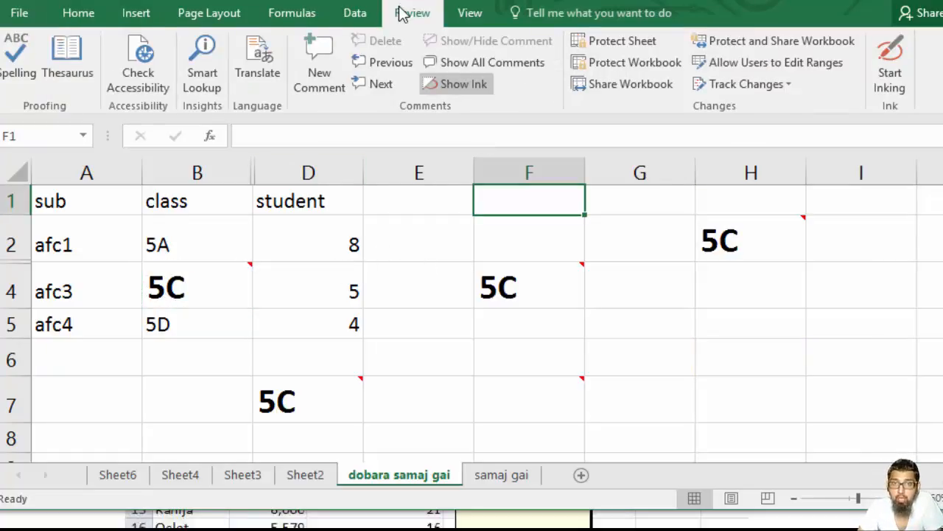
- In Excel, show all comments on the dobara samaj gai worksheet and move forward and back through them, continuing past the workbook's end
{"action": "left_click", "coordinate": [465, 62]}
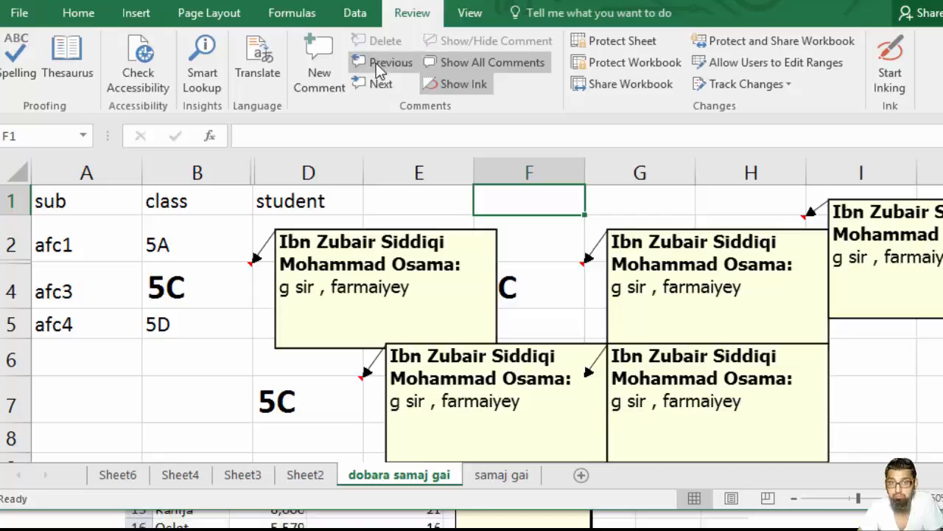
{"action": "left_click", "coordinate": [382, 85]}
{"action": "left_click", "coordinate": [382, 84]}
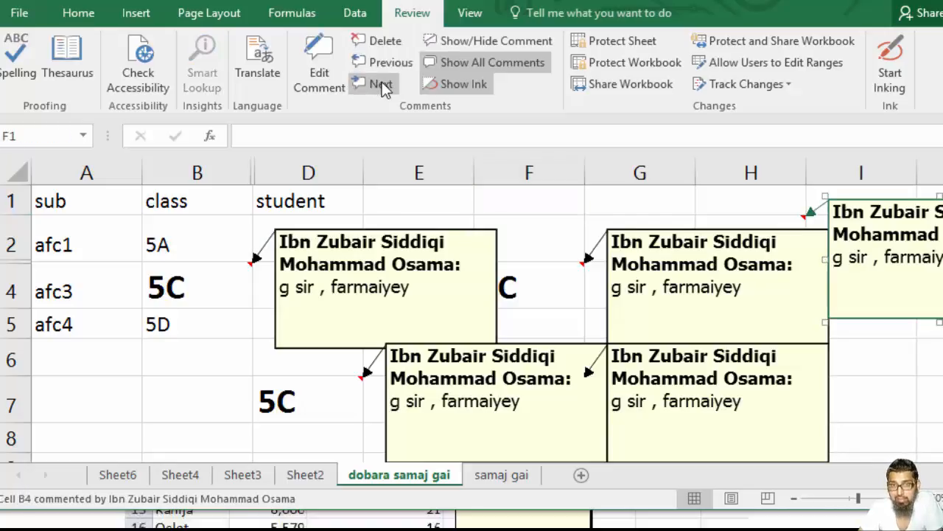
{"action": "left_click", "coordinate": [382, 67]}
{"action": "left_click", "coordinate": [382, 66]}
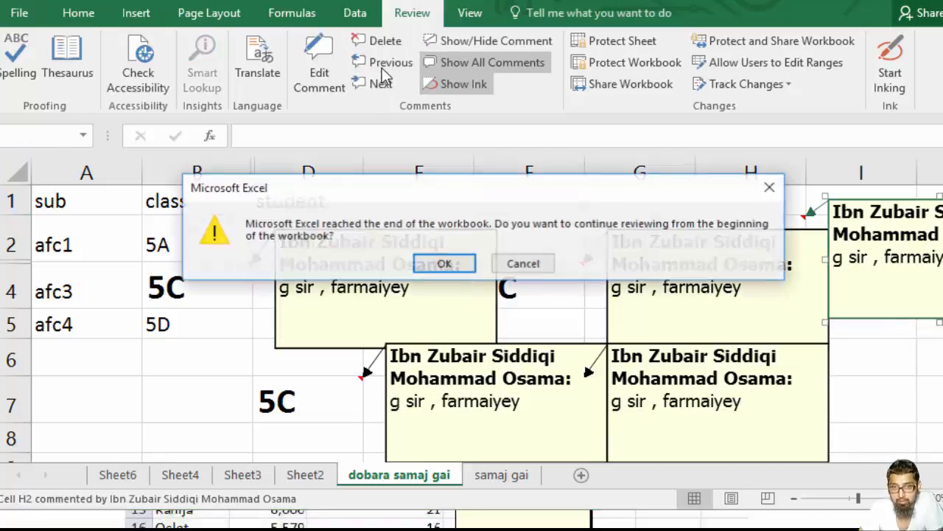
{"action": "left_click", "coordinate": [444, 263]}
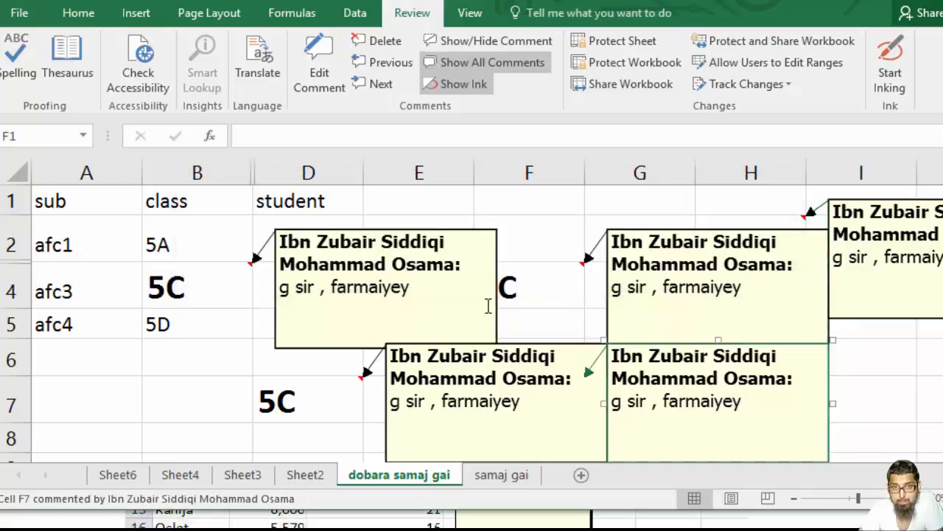
- Restart the comment review from the beginning of the workbook and advance through the comments to the one on cell F7
{"action": "left_click", "coordinate": [373, 88]}
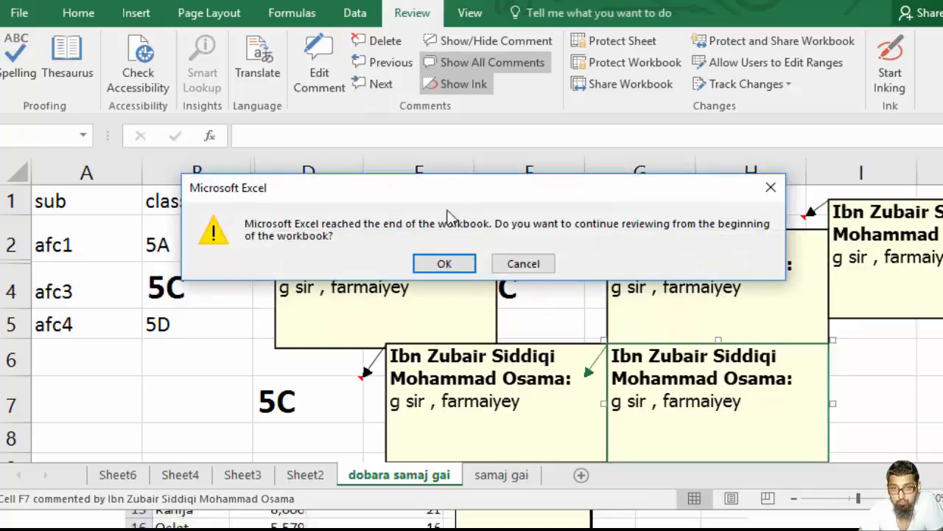
{"action": "left_click", "coordinate": [445, 263]}
{"action": "left_click", "coordinate": [381, 85]}
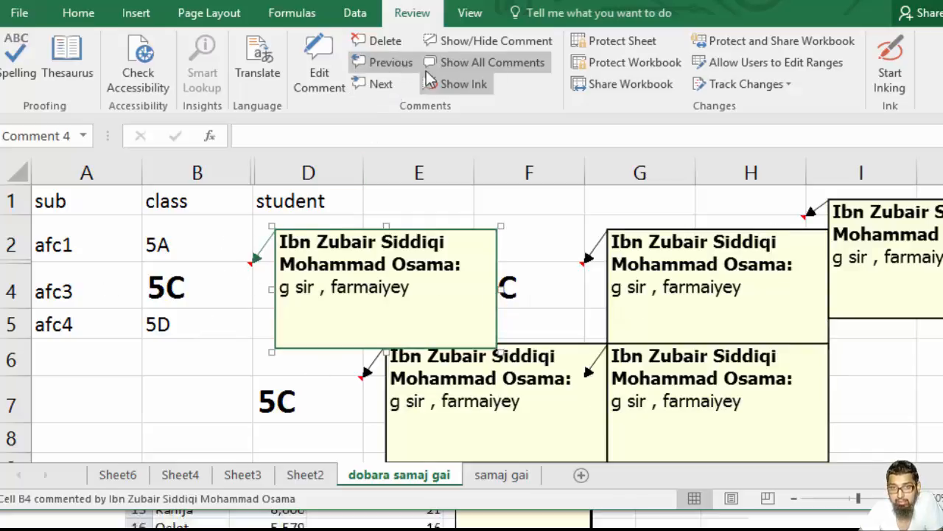
{"action": "left_click", "coordinate": [390, 85]}
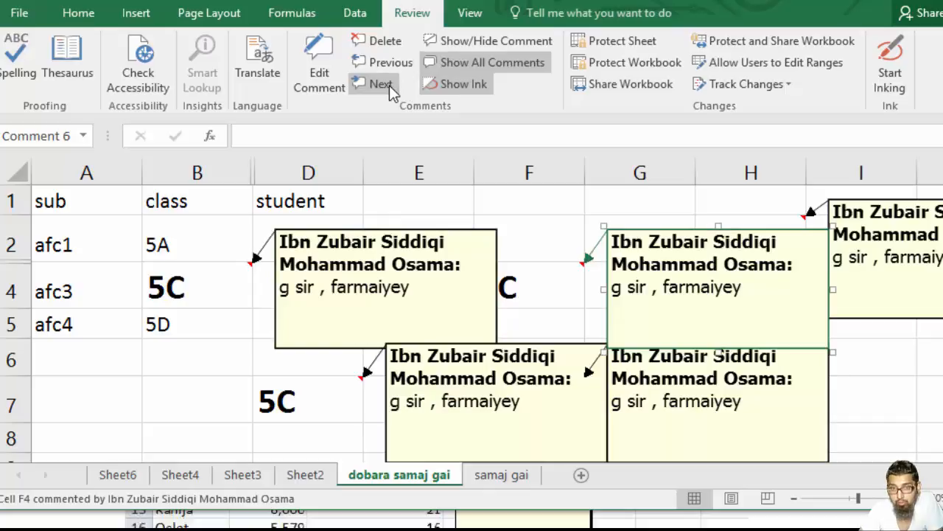
{"action": "left_click", "coordinate": [389, 85]}
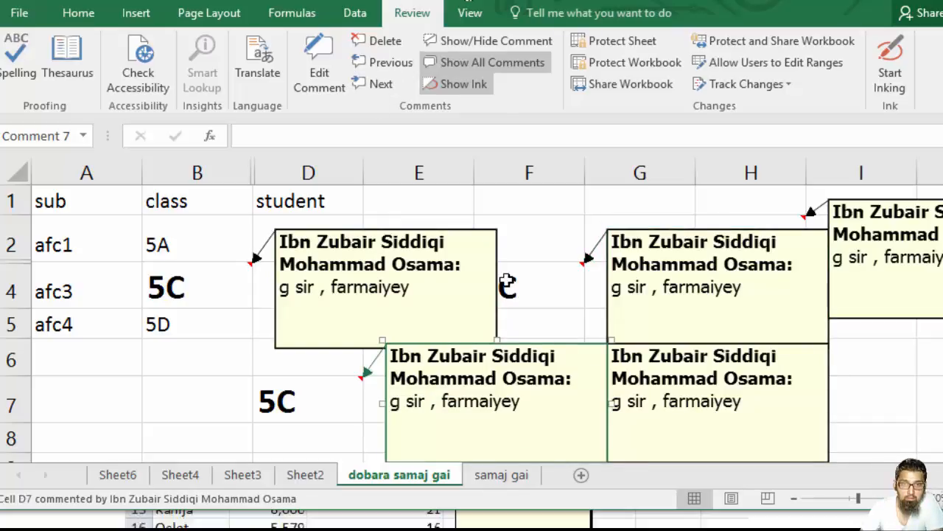
{"action": "left_click", "coordinate": [382, 84]}
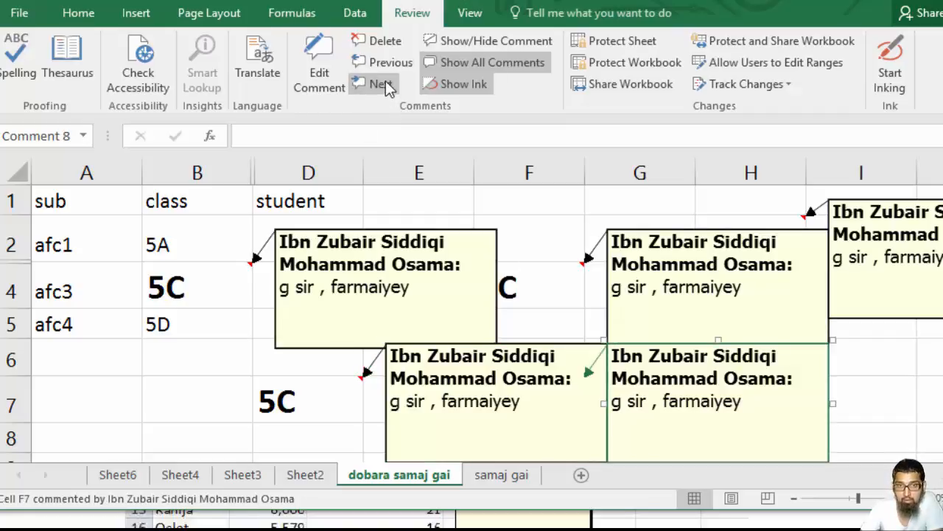
- Delete the comment on cell F7 and undo the deletion
{"action": "left_click", "coordinate": [378, 41]}
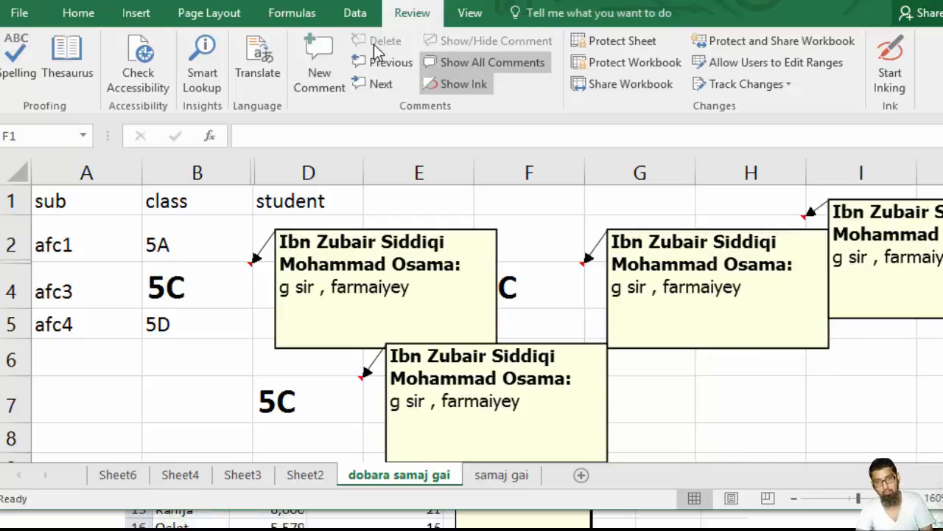
{"action": "key", "text": "ctrl+z"}
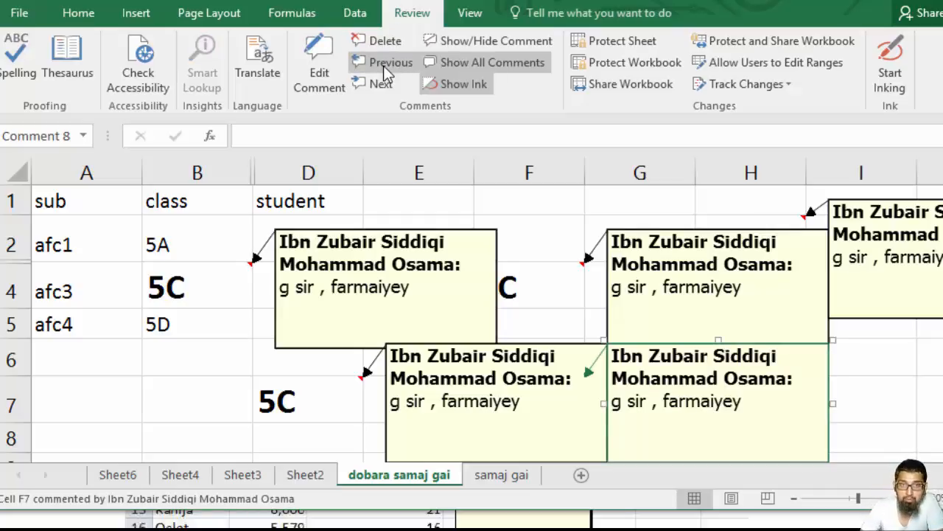
- Go back to the comment on cell D7 and append ", kia edit krn m ,?????????" to its text
{"action": "left_click", "coordinate": [383, 65]}
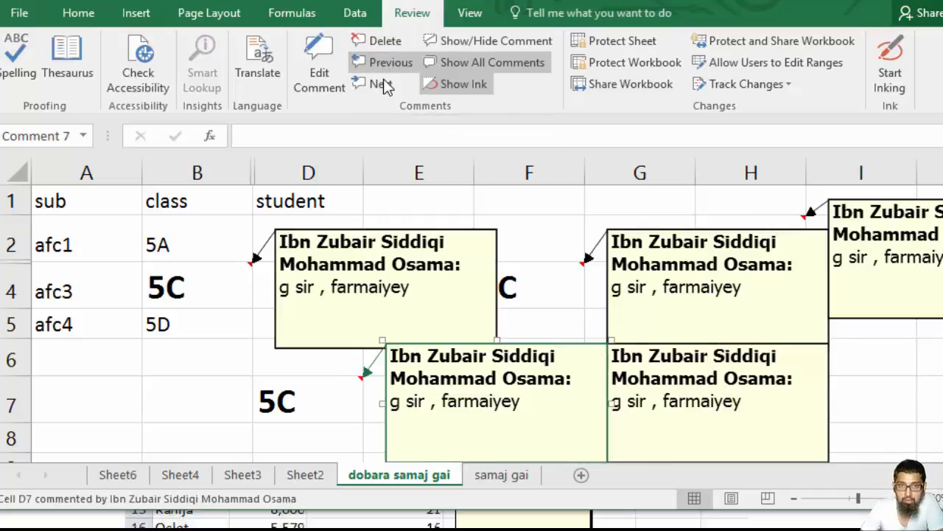
{"action": "left_click", "coordinate": [331, 73]}
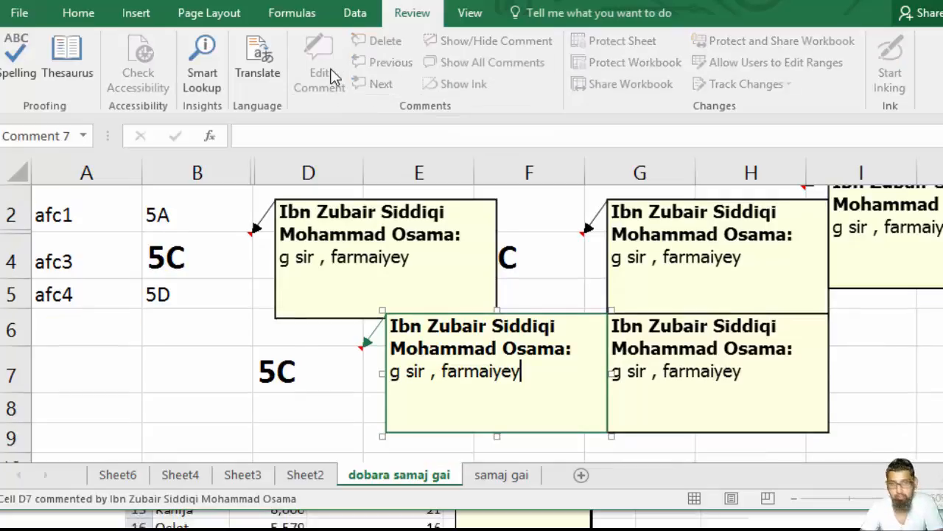
{"action": "type", "text": ", ki"}
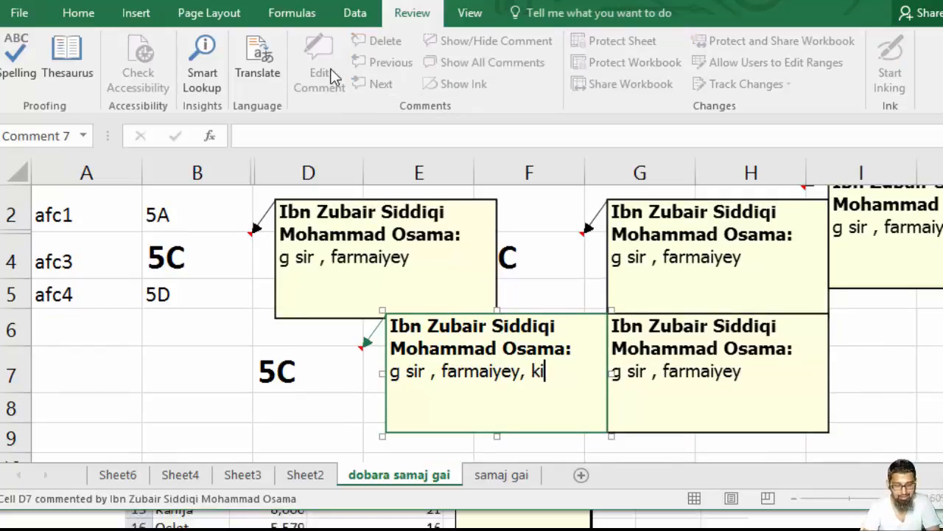
{"action": "type", "text": "a edit krn m "}
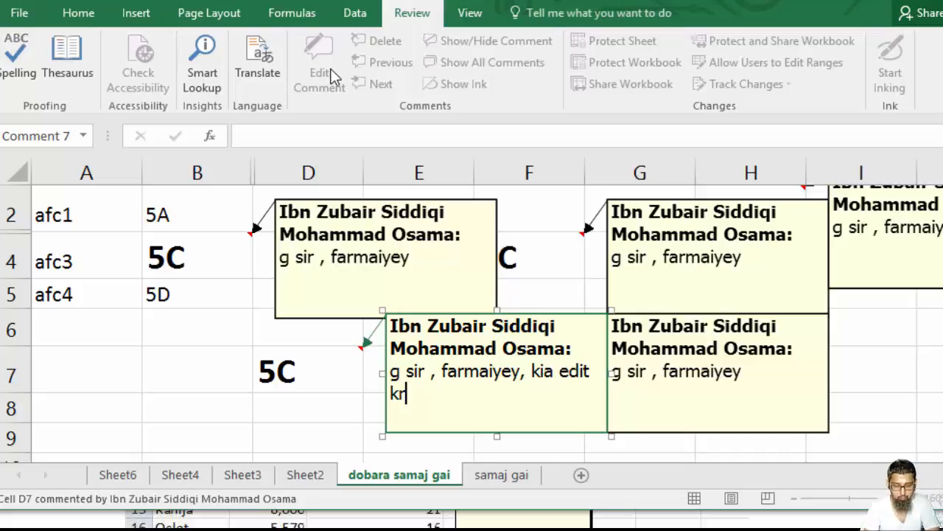
{"action": "type", "text": ",?????????"}
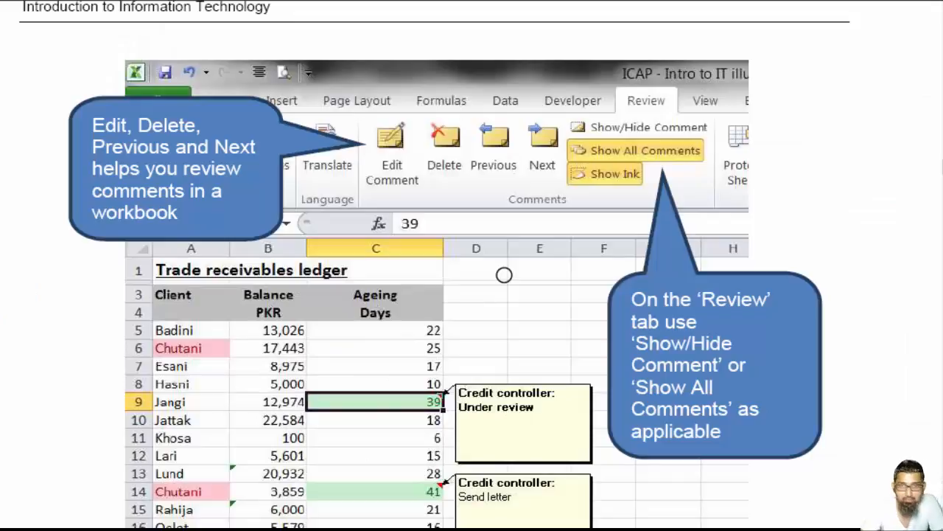
- Return to the course document and examine the Print comments instructions and the Page Setup picture
{"action": "scroll", "coordinate": [504, 275], "scroll_direction": "down", "scroll_amount": 10}
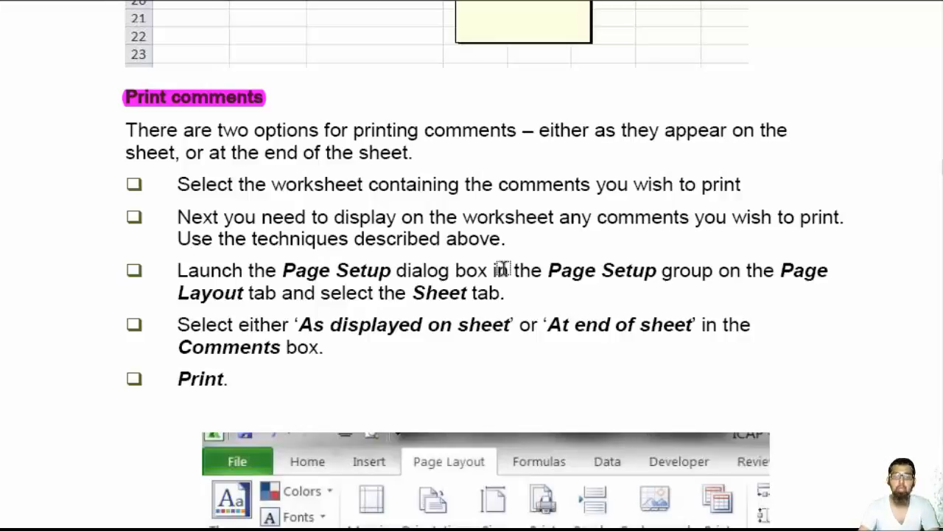
{"action": "scroll", "coordinate": [556, 352], "scroll_direction": "down", "scroll_amount": 5}
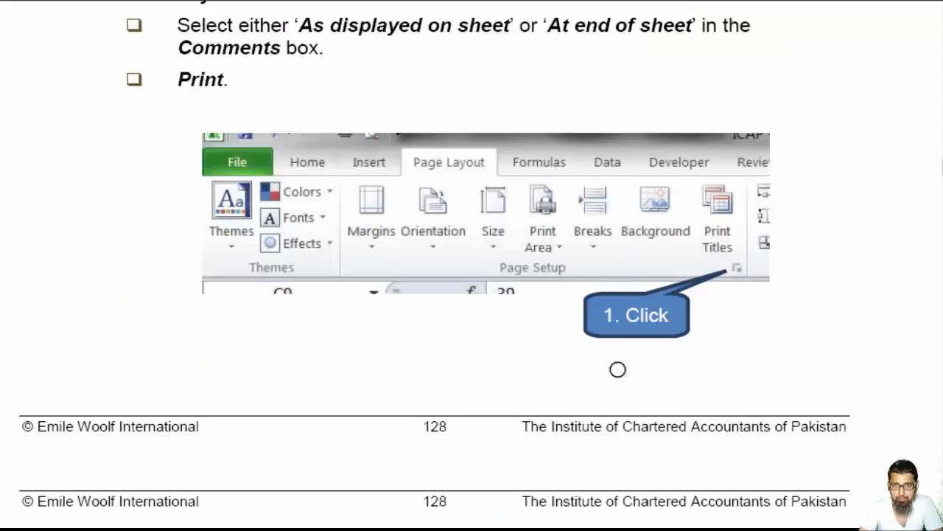
- Highlight the 'At end of sheet' and 'As displayed on sheet' options in the course document's Page Setup picture
{"action": "scroll", "coordinate": [706, 318], "scroll_direction": "down", "scroll_amount": 1}
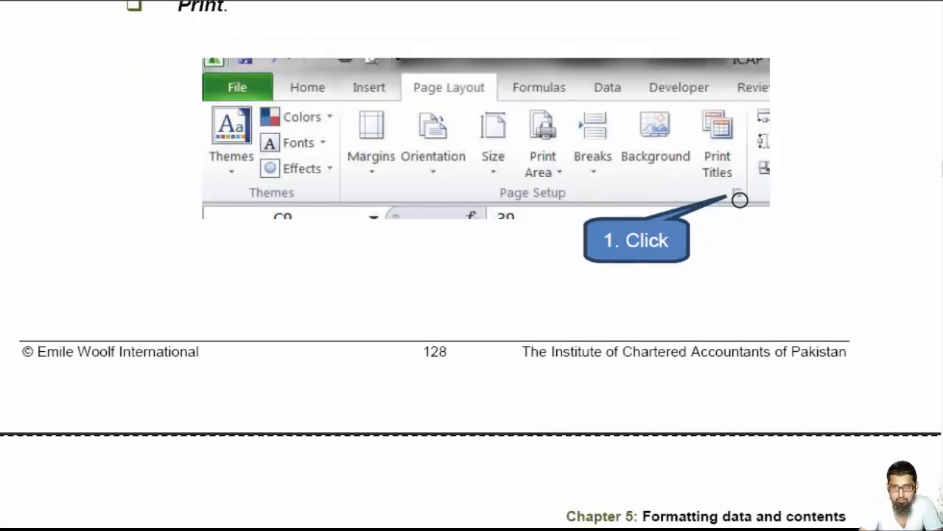
{"action": "scroll", "coordinate": [739, 199], "scroll_direction": "down", "scroll_amount": 5}
{"action": "scroll", "coordinate": [739, 200], "scroll_direction": "down", "scroll_amount": 4}
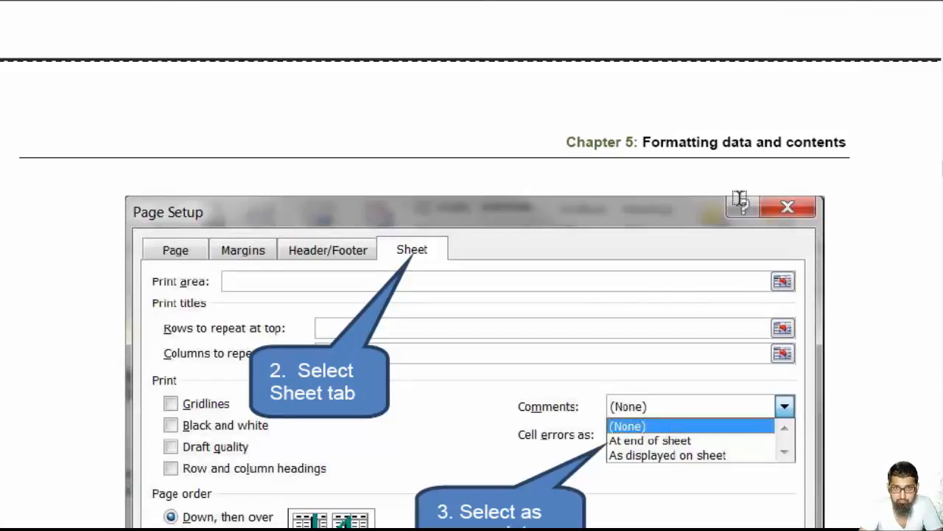
{"action": "scroll", "coordinate": [739, 199], "scroll_direction": "down", "scroll_amount": 2}
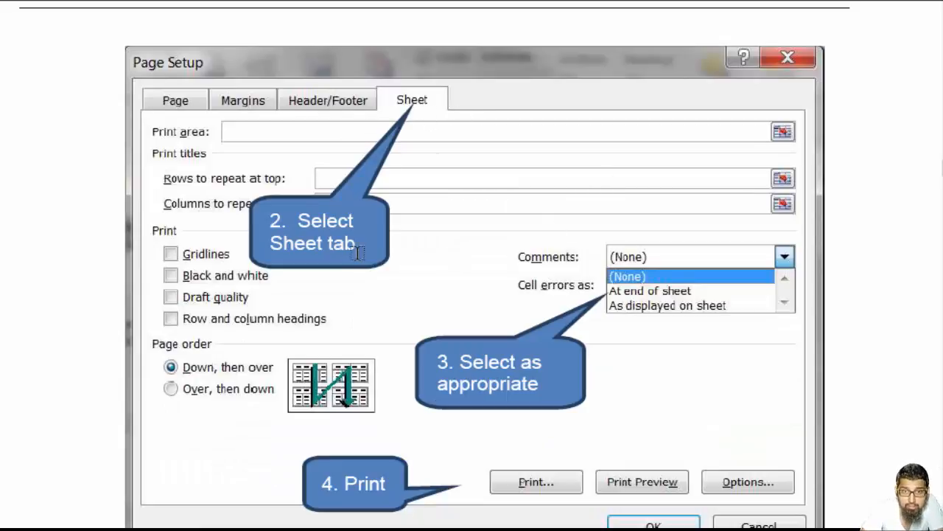
{"action": "scroll", "coordinate": [736, 326], "scroll_direction": "down", "scroll_amount": 1}
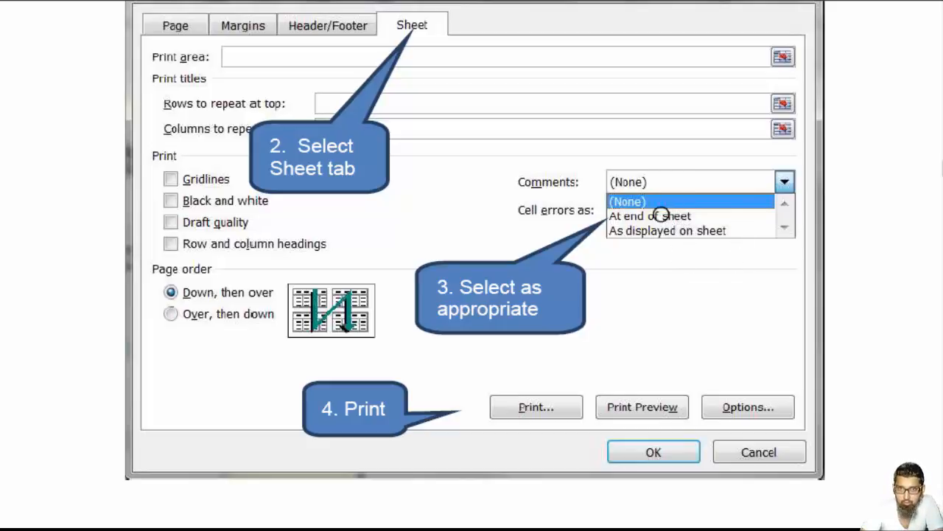
{"action": "mouse_move", "coordinate": [619, 214]}
{"action": "left_mouse_down"}
{"action": "mouse_move", "coordinate": [673, 214]}
{"action": "mouse_move", "coordinate": [684, 257]}
{"action": "left_mouse_up"}
{"action": "mouse_move", "coordinate": [846, 265]}
{"action": "left_mouse_down"}
{"action": "mouse_move", "coordinate": [700, 255]}
{"action": "mouse_move", "coordinate": [691, 234]}
{"action": "left_mouse_up"}
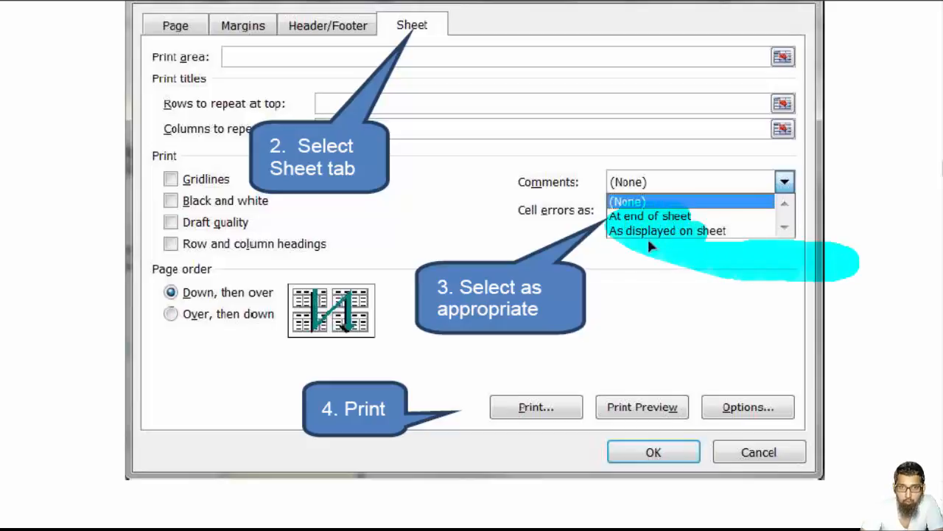
{"action": "scroll", "coordinate": [608, 356], "scroll_direction": "down", "scroll_amount": 5}
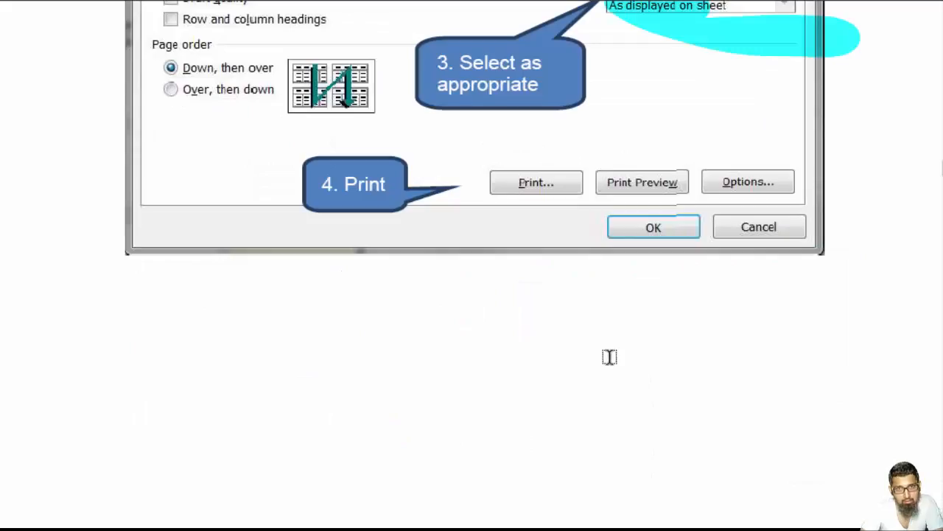
{"action": "scroll", "coordinate": [618, 342], "scroll_direction": "down", "scroll_amount": 5}
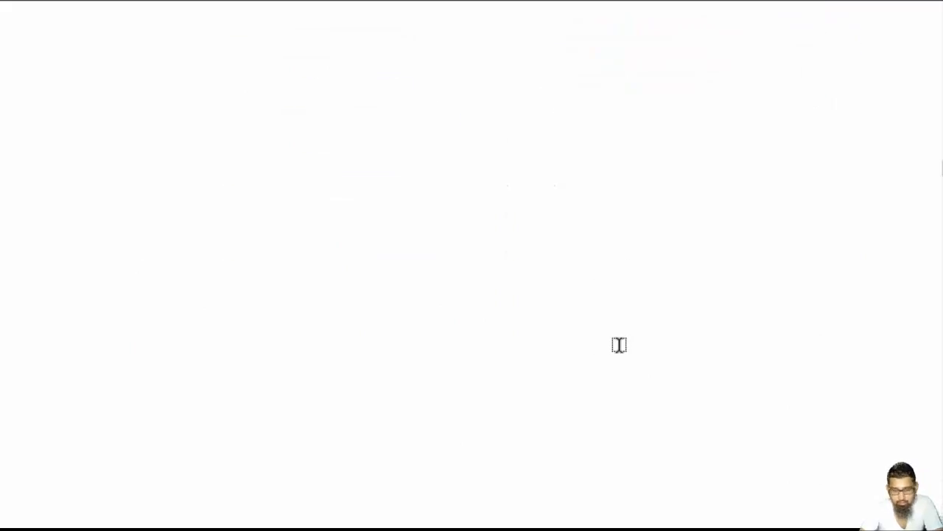
{"action": "scroll", "coordinate": [440, 270], "scroll_direction": "up", "scroll_amount": 3}
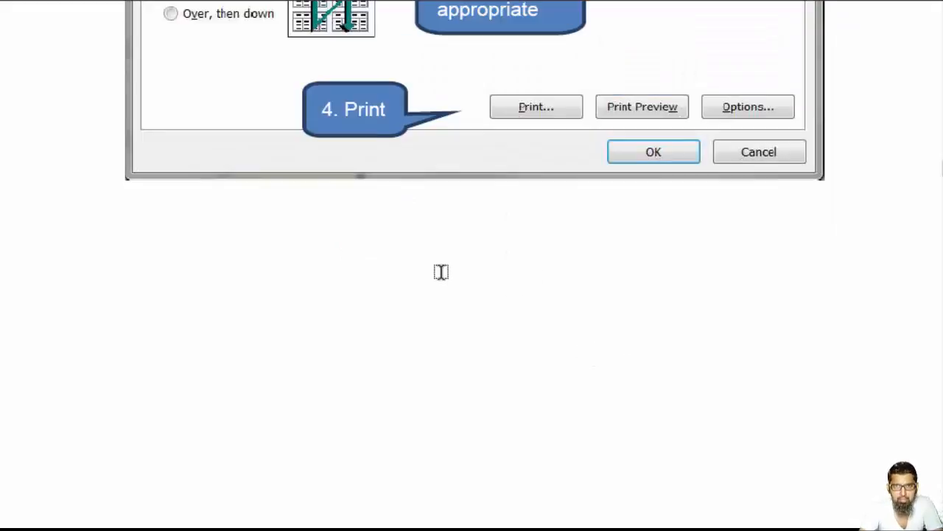
{"action": "scroll", "coordinate": [440, 272], "scroll_direction": "down", "scroll_amount": 2}
{"action": "scroll", "coordinate": [441, 272], "scroll_direction": "down", "scroll_amount": 2}
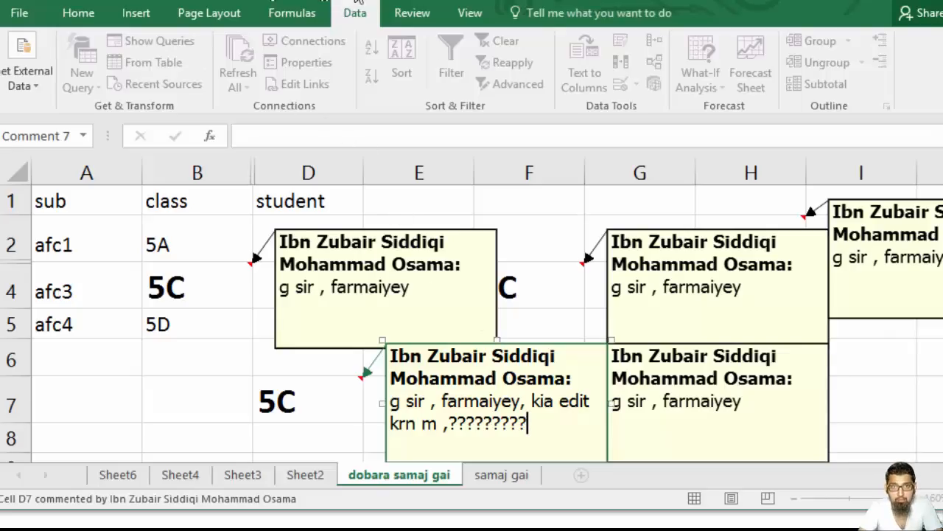
- Switch to the Excel workbook, finish editing the D7 comment, and set the sheet's comments to print at end of sheet in Page Setup
{"action": "left_click", "coordinate": [231, 15]}
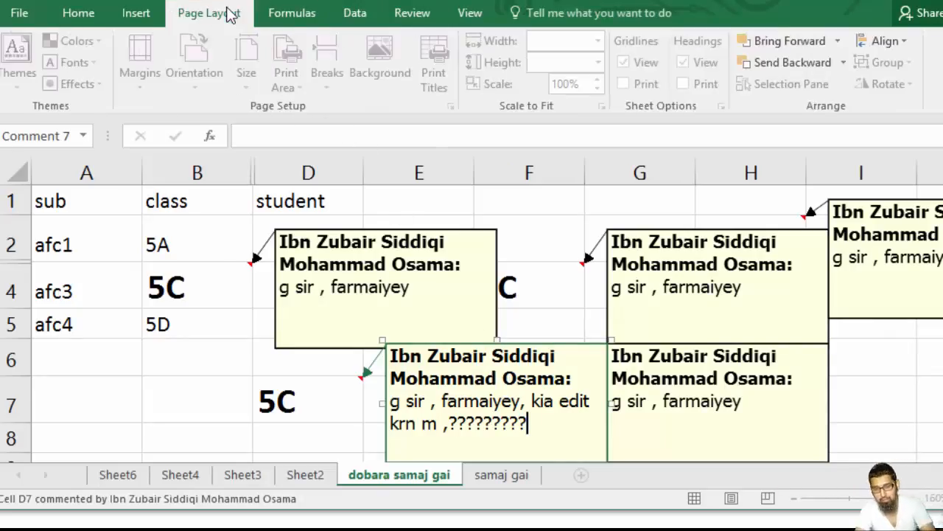
{"action": "key", "text": "Escape"}
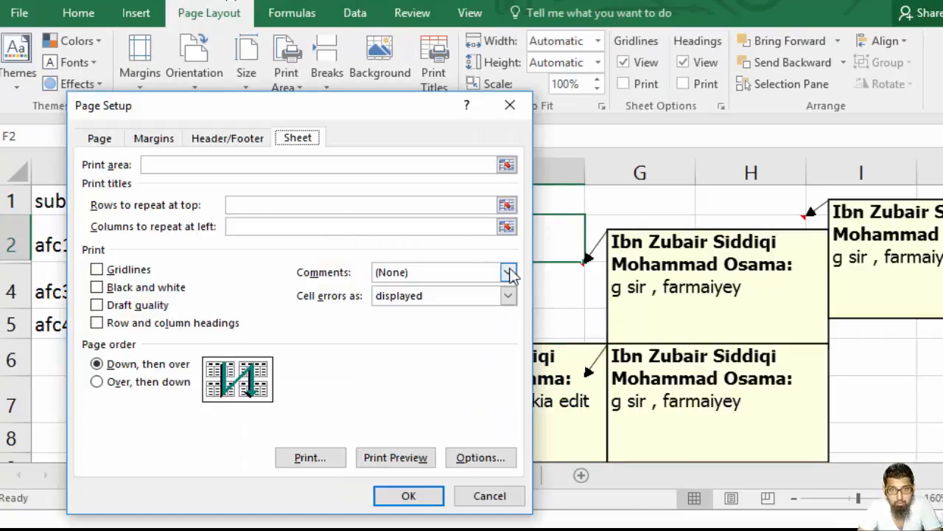
{"action": "left_click", "coordinate": [509, 273]}
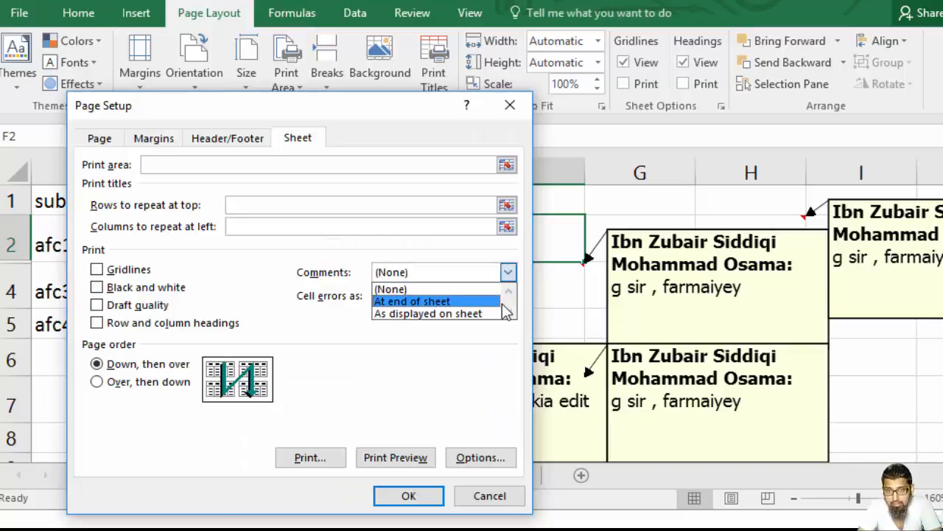
{"action": "left_click", "coordinate": [506, 301]}
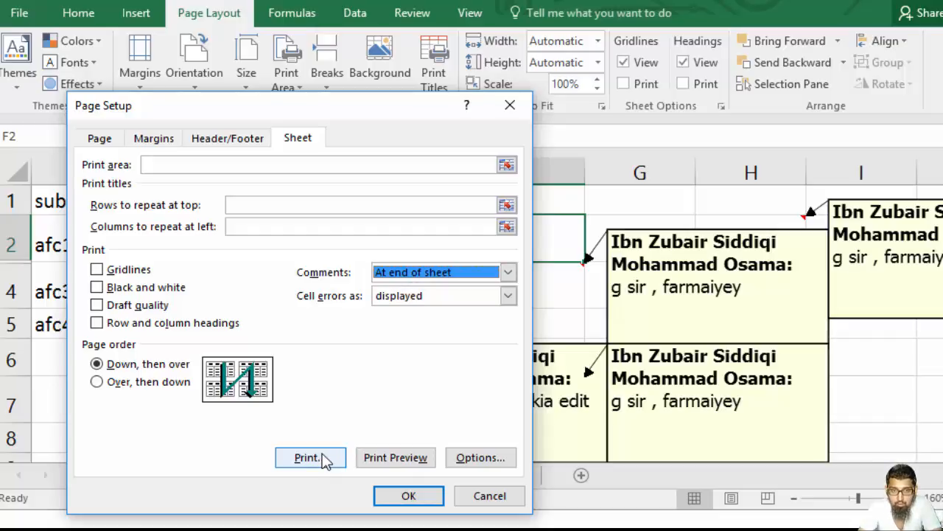
- Preview the printout of the active sheet and go to its second page
{"action": "left_click", "coordinate": [394, 457]}
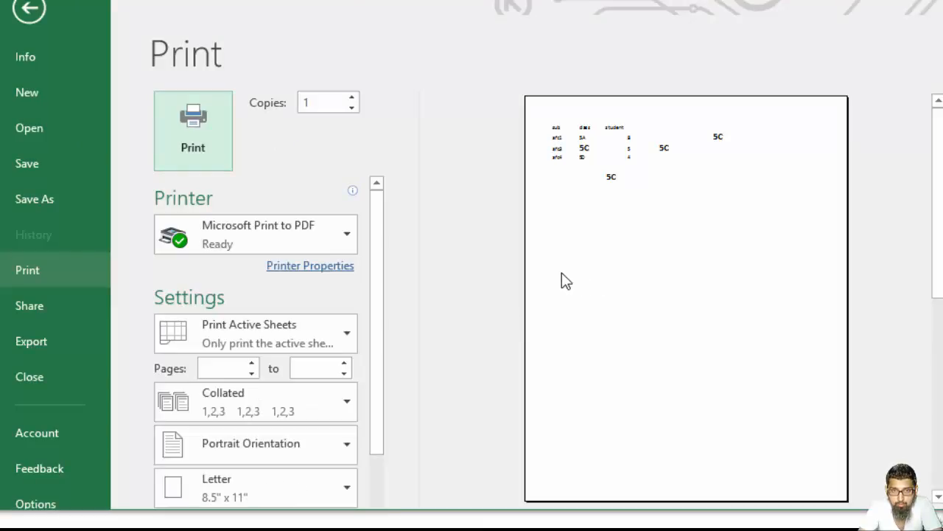
{"action": "left_click", "coordinate": [723, 226]}
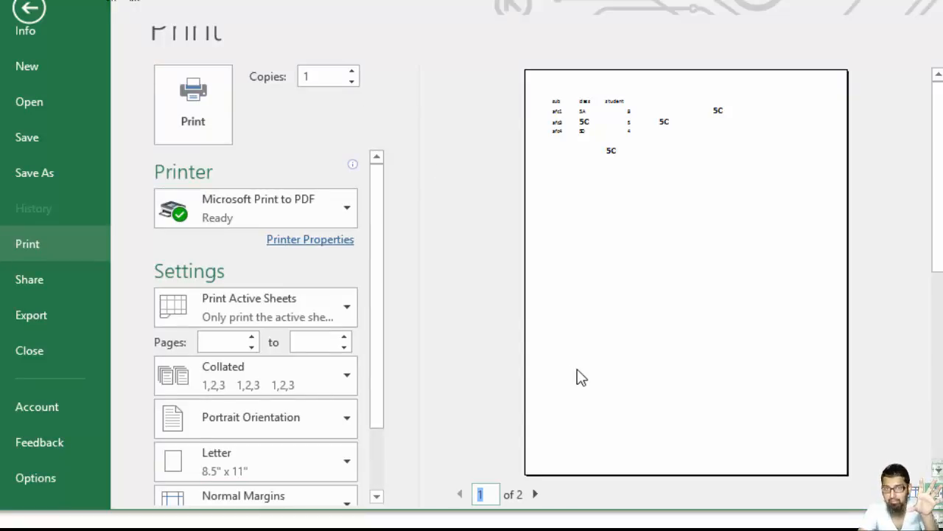
{"action": "left_click", "coordinate": [535, 494]}
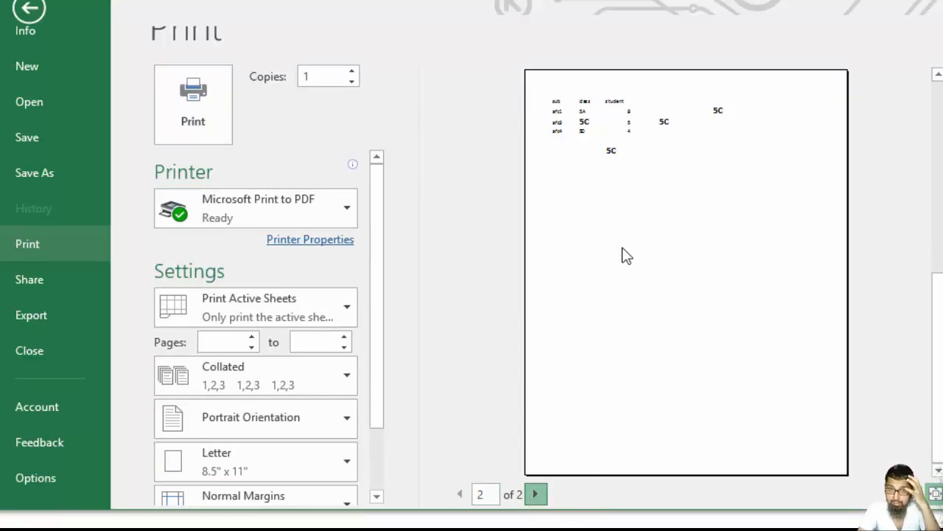